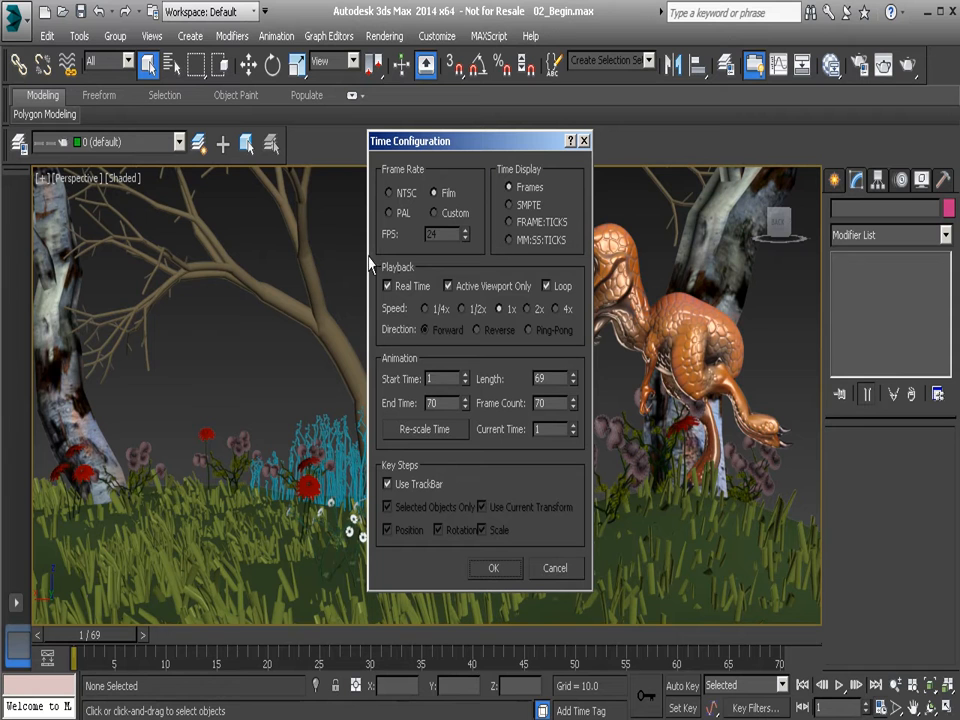
Cycle the animation frame rate through the PAL, Custom and NTSC presets, and apply Film in the time configuration.
{"action": "left_click", "coordinate": [585, 141]}
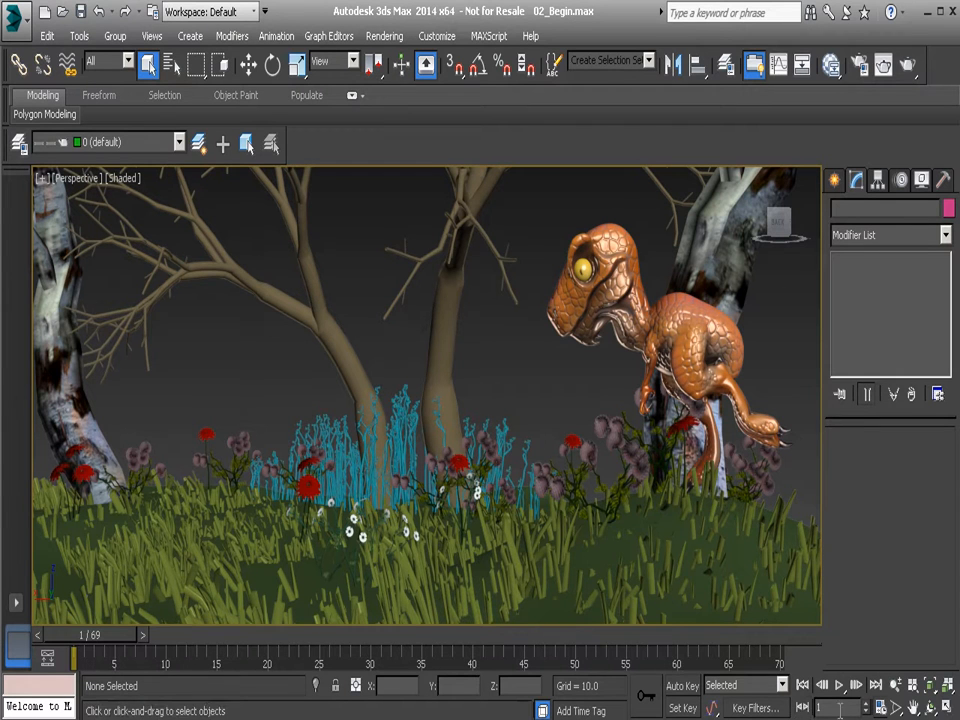
{"action": "right_click", "coordinate": [802, 710]}
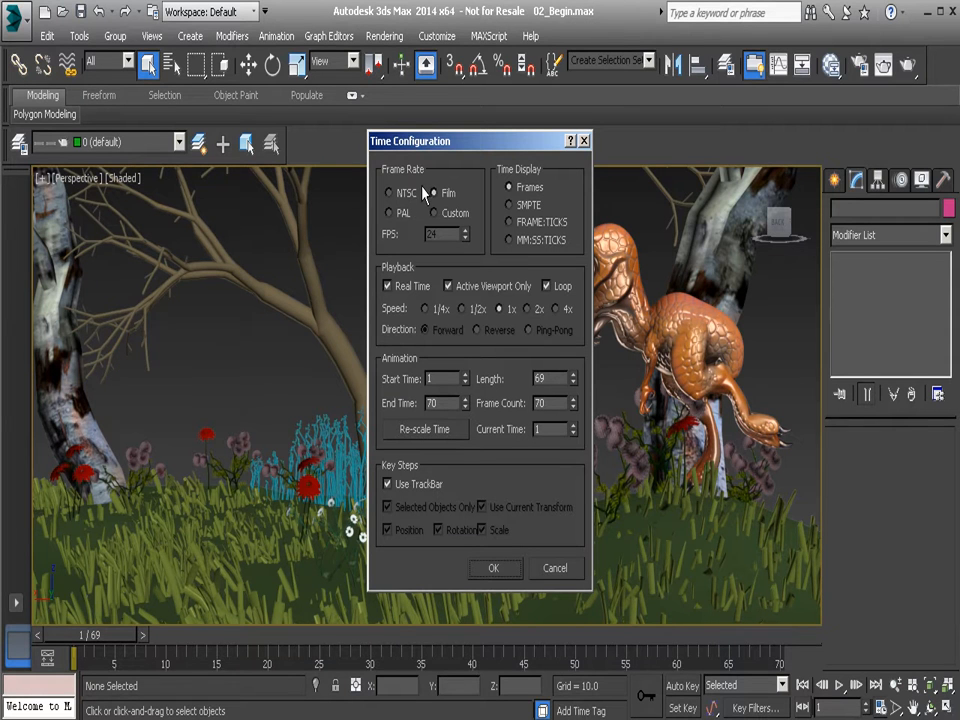
{"action": "left_click", "coordinate": [400, 214]}
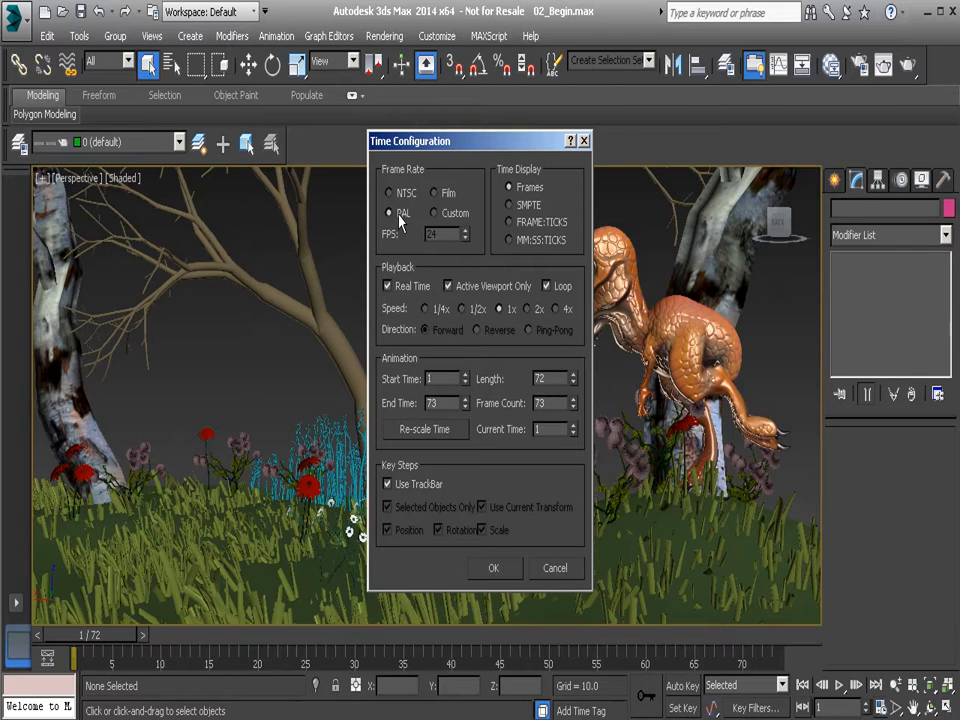
{"action": "left_click", "coordinate": [435, 214]}
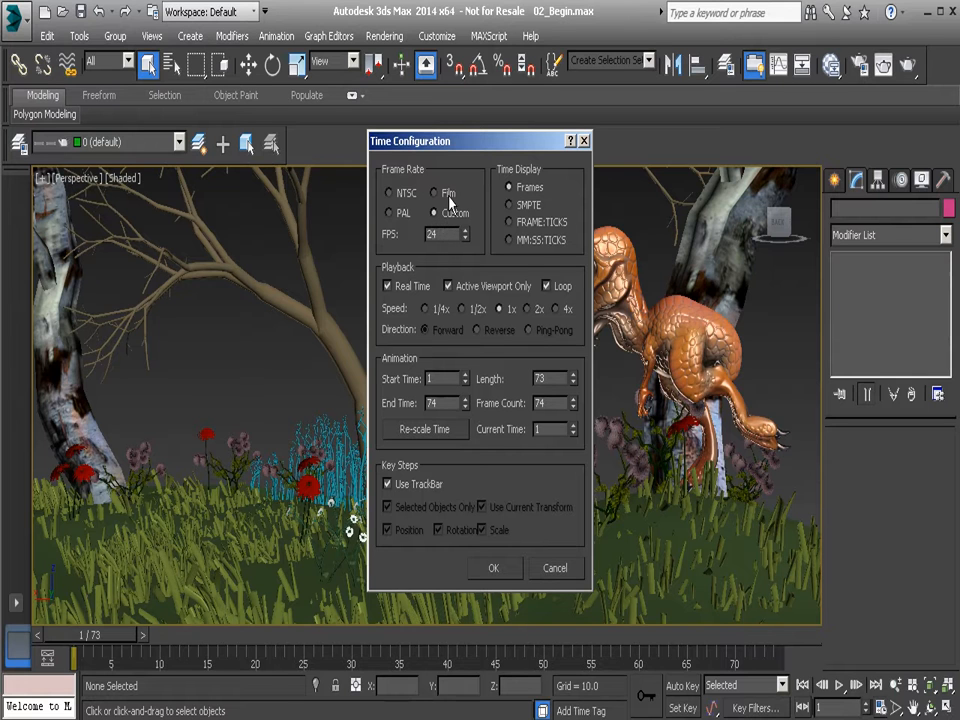
{"action": "left_click", "coordinate": [447, 195]}
{"action": "left_click", "coordinate": [398, 193]}
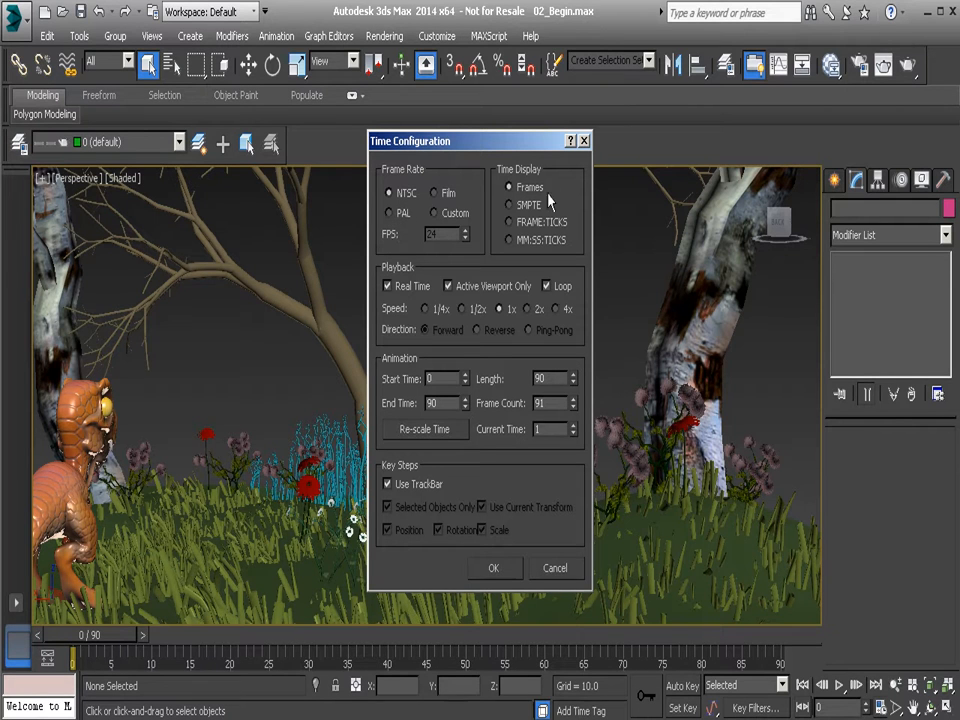
{"action": "left_click", "coordinate": [448, 198]}
{"action": "left_click", "coordinate": [507, 571]}
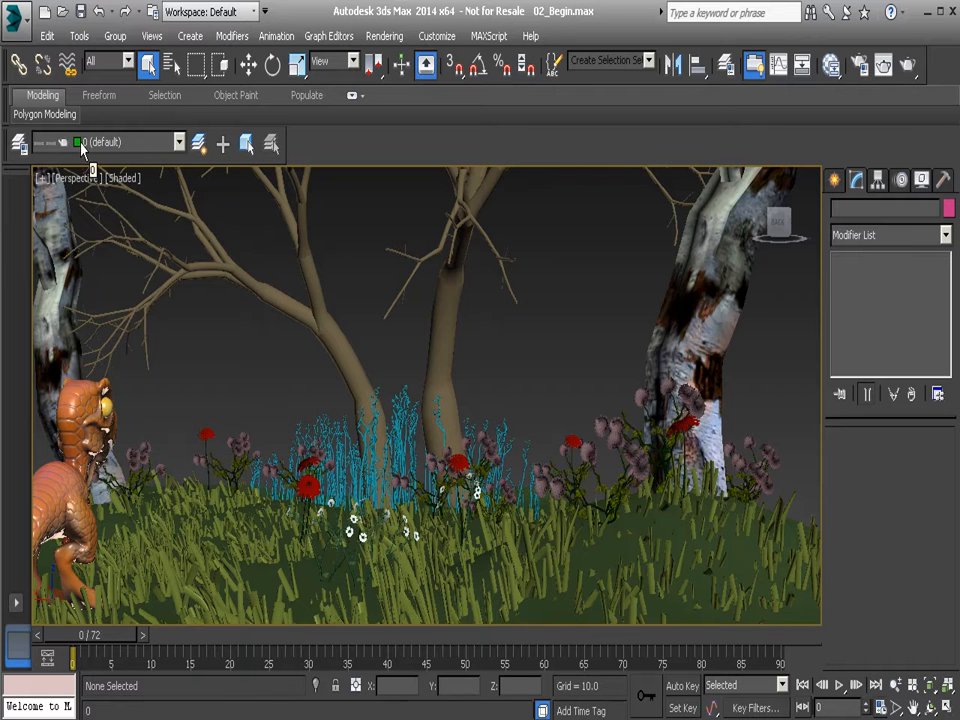
Open the layer manager, reposition its window over the viewport, and close it.
{"action": "left_click", "coordinate": [79, 37]}
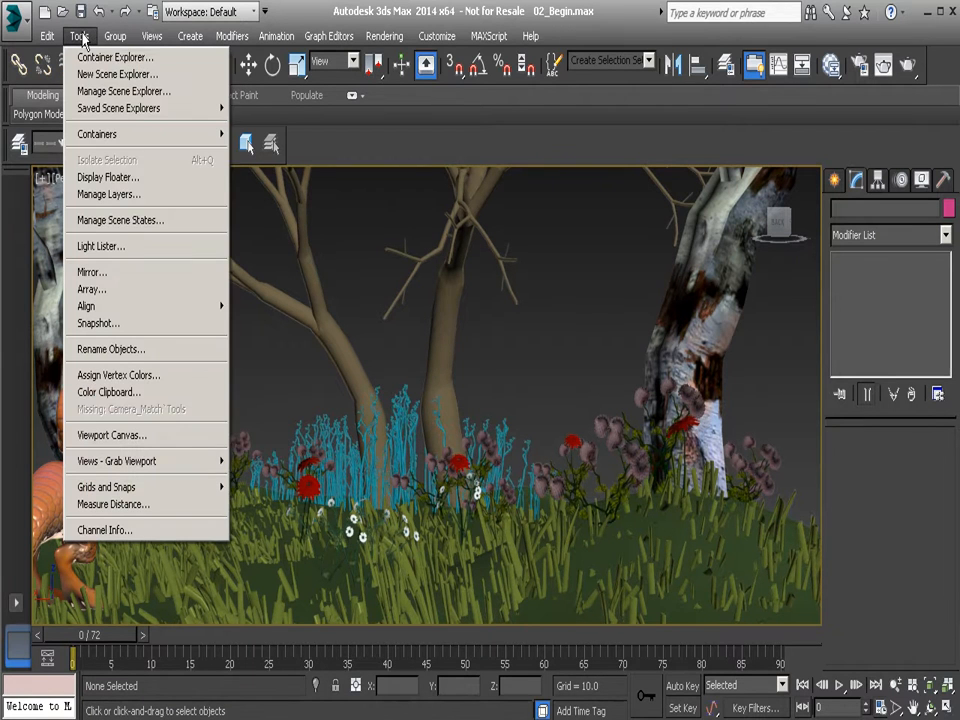
{"action": "left_click", "coordinate": [139, 194]}
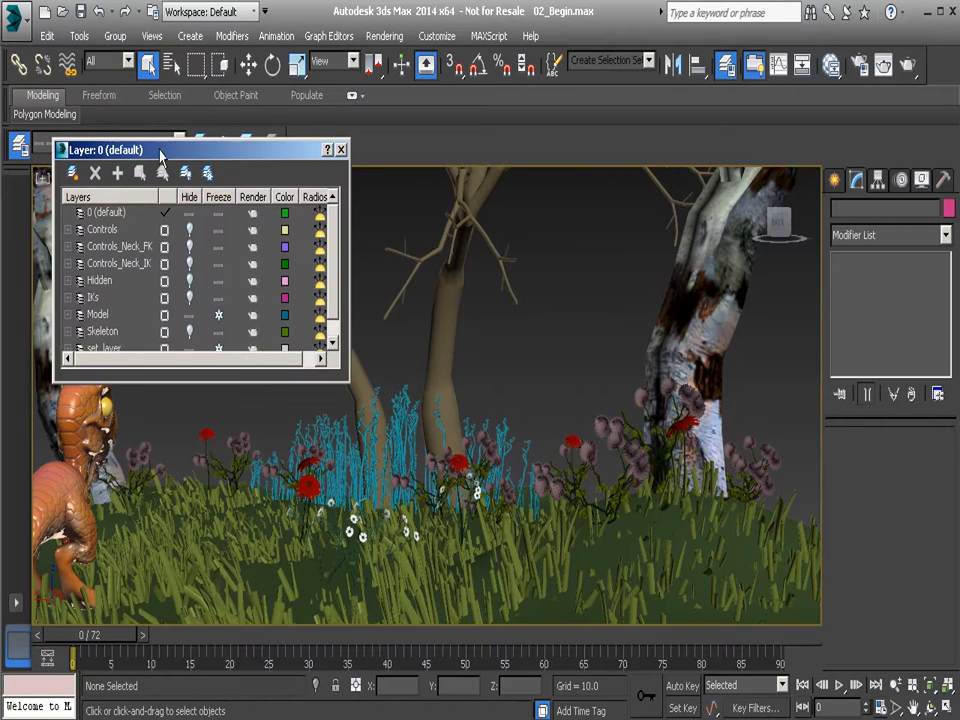
{"action": "left_click_drag", "start_coordinate": [105, 149], "coordinate": [142, 231]}
{"action": "left_click", "coordinate": [378, 231]}
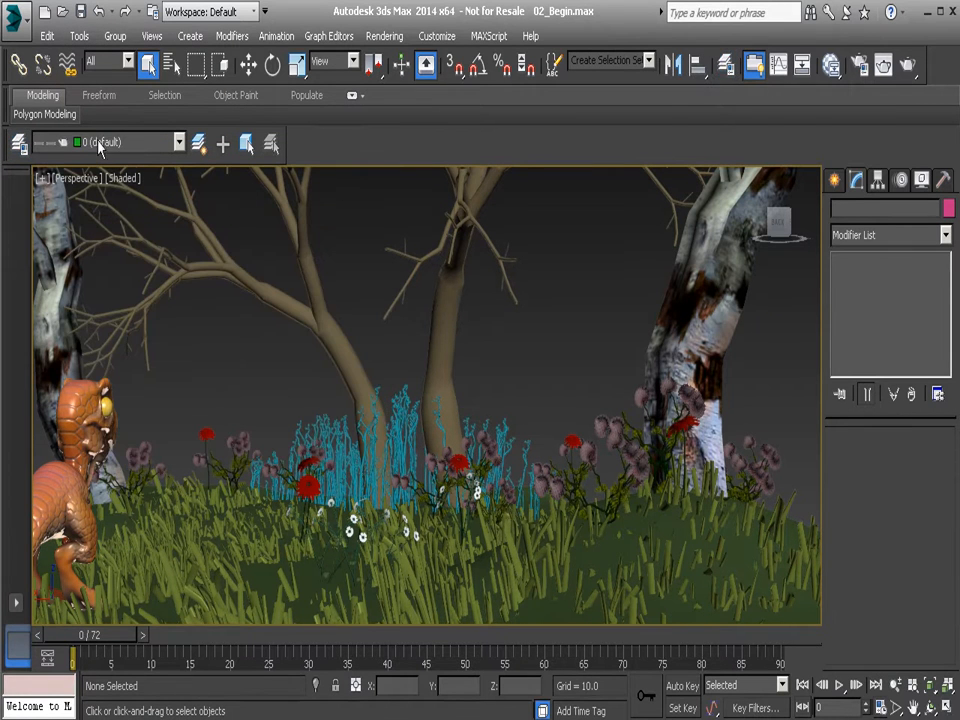
Undock the Layers toolbar as a floating window and dock it back beneath the ribbon.
{"action": "left_click_drag", "start_coordinate": [8, 146], "coordinate": [146, 276]}
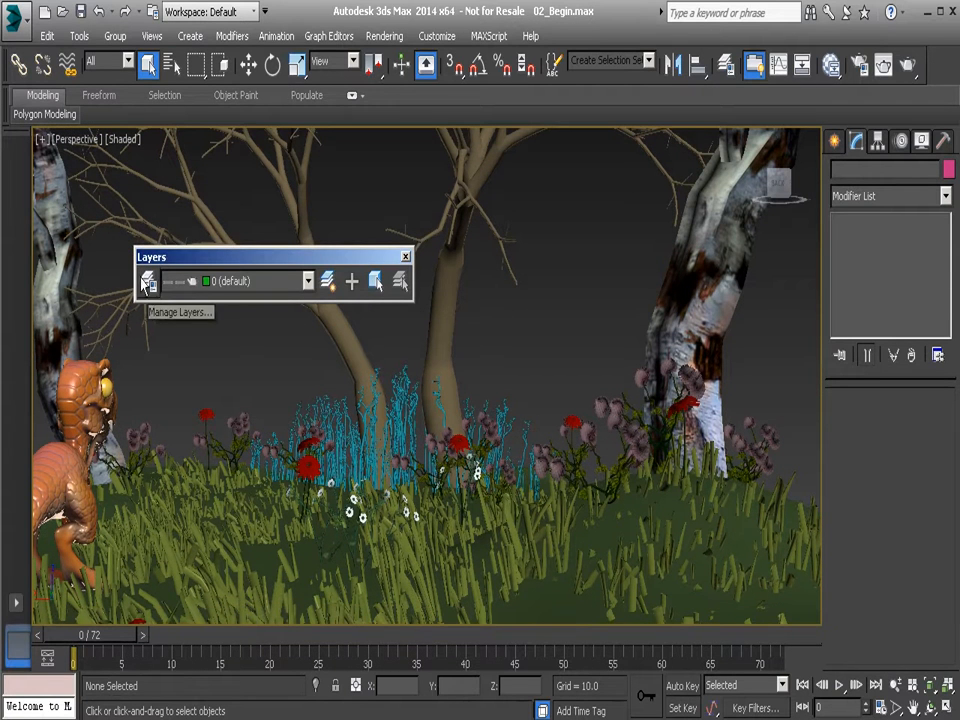
{"action": "left_click_drag", "start_coordinate": [161, 268], "coordinate": [64, 120]}
{"action": "mouse_move", "coordinate": [64, 122]}
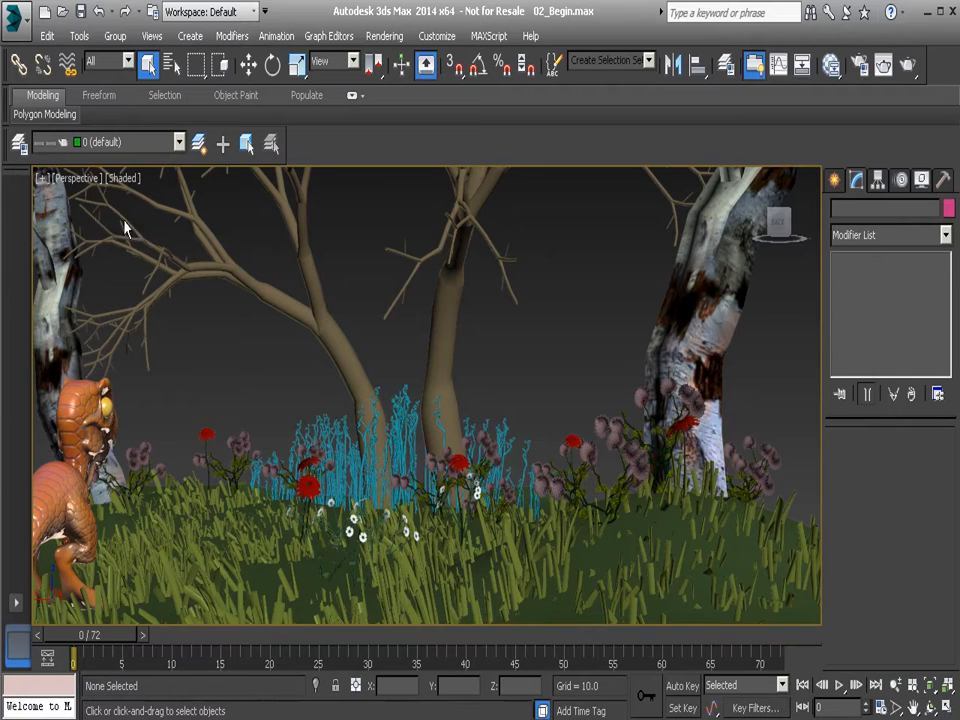
Unhide the Controls_Neck_IK layer in the layer manager, keeping the manager window clear of the character.
{"action": "left_click", "coordinate": [23, 143]}
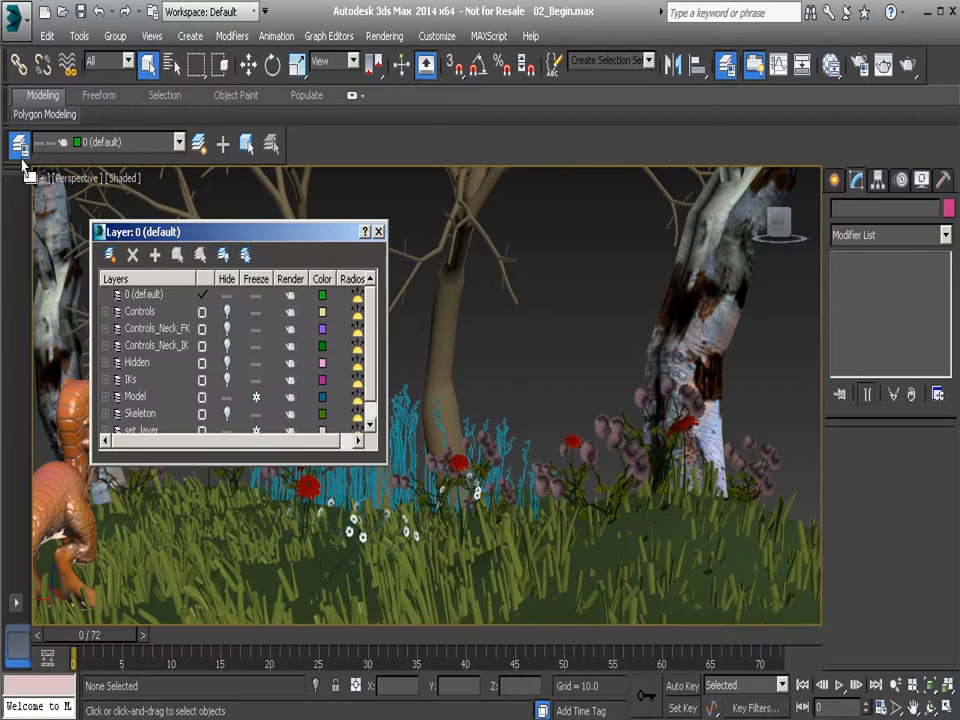
{"action": "left_click_drag", "start_coordinate": [185, 233], "coordinate": [180, 166]}
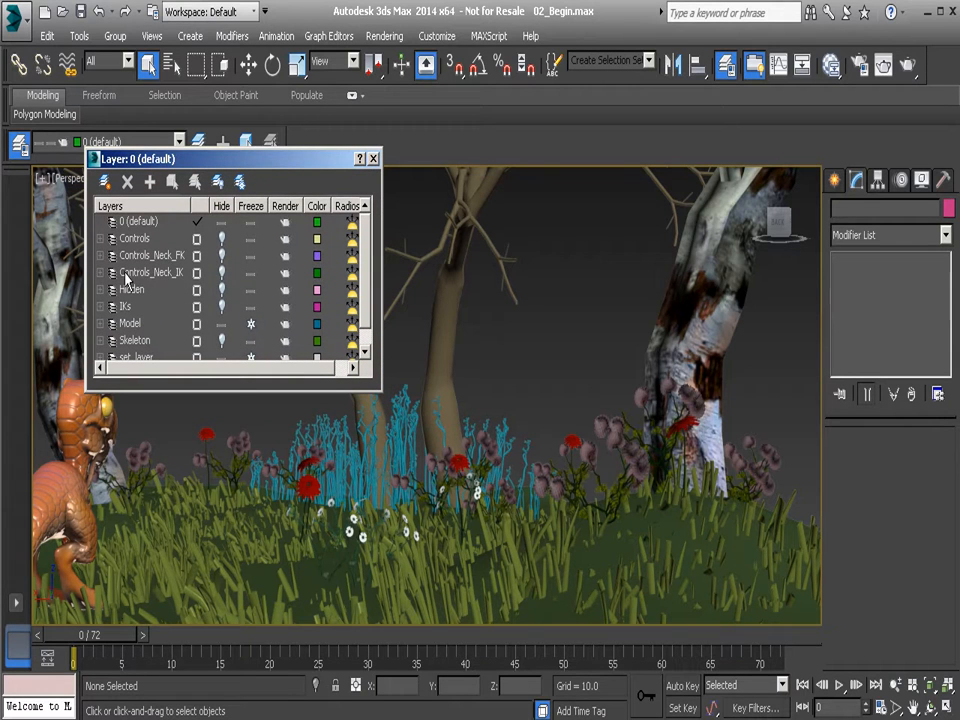
{"action": "left_click", "coordinate": [224, 274]}
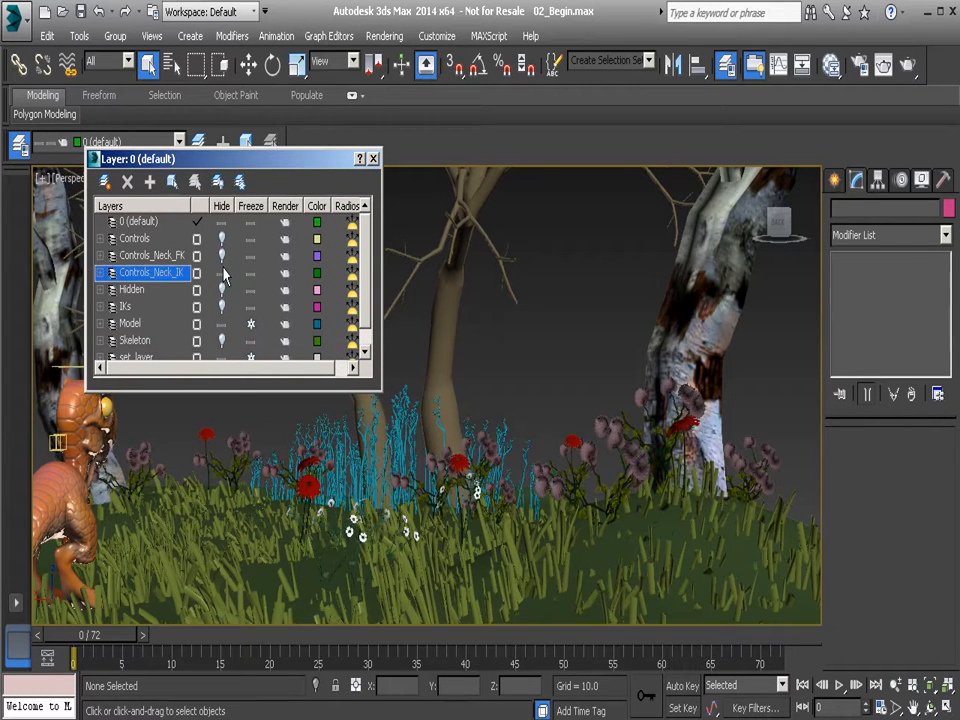
{"action": "left_click_drag", "start_coordinate": [253, 158], "coordinate": [388, 140]}
Select the IK control above the character's head and scrub the animation to frame 22.
{"action": "left_click", "coordinate": [95, 366]}
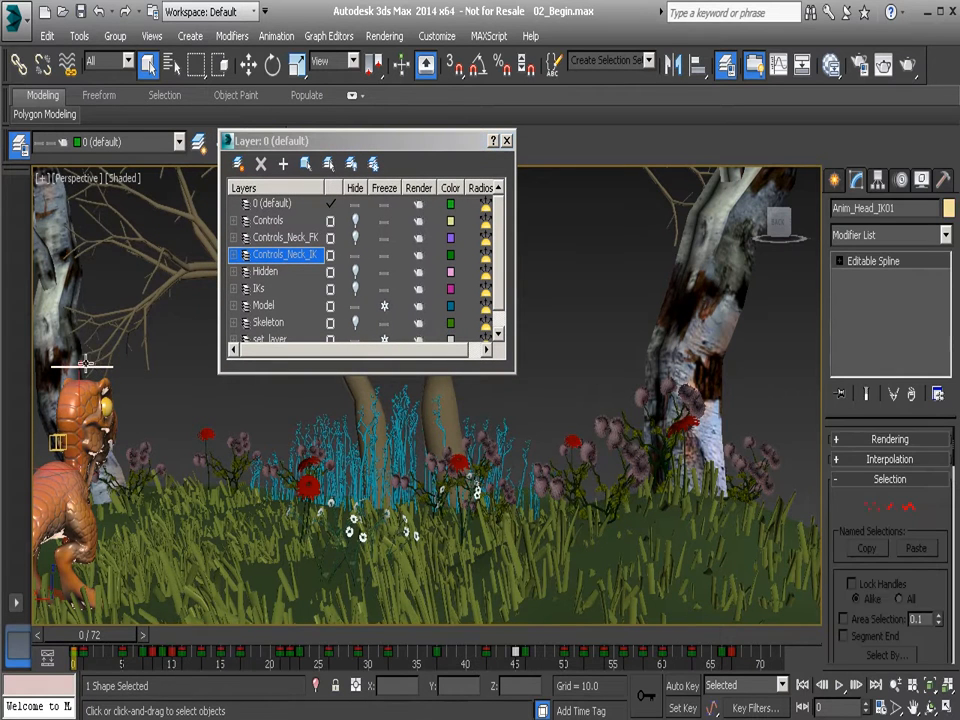
{"action": "left_click_drag", "start_coordinate": [105, 636], "coordinate": [212, 641]}
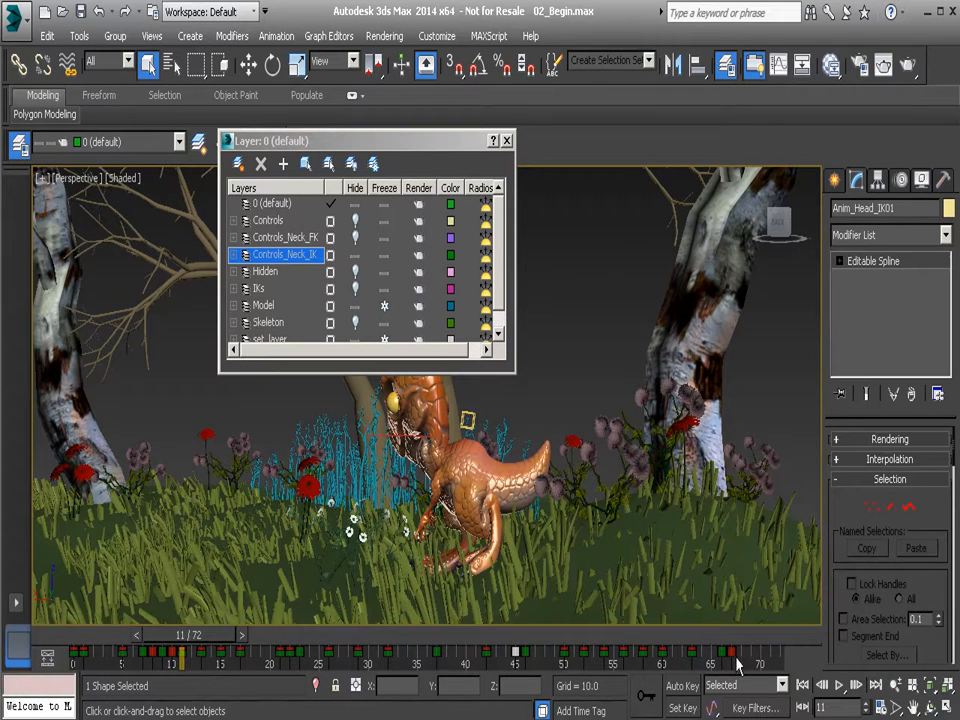
{"action": "left_click_drag", "start_coordinate": [215, 641], "coordinate": [324, 648]}
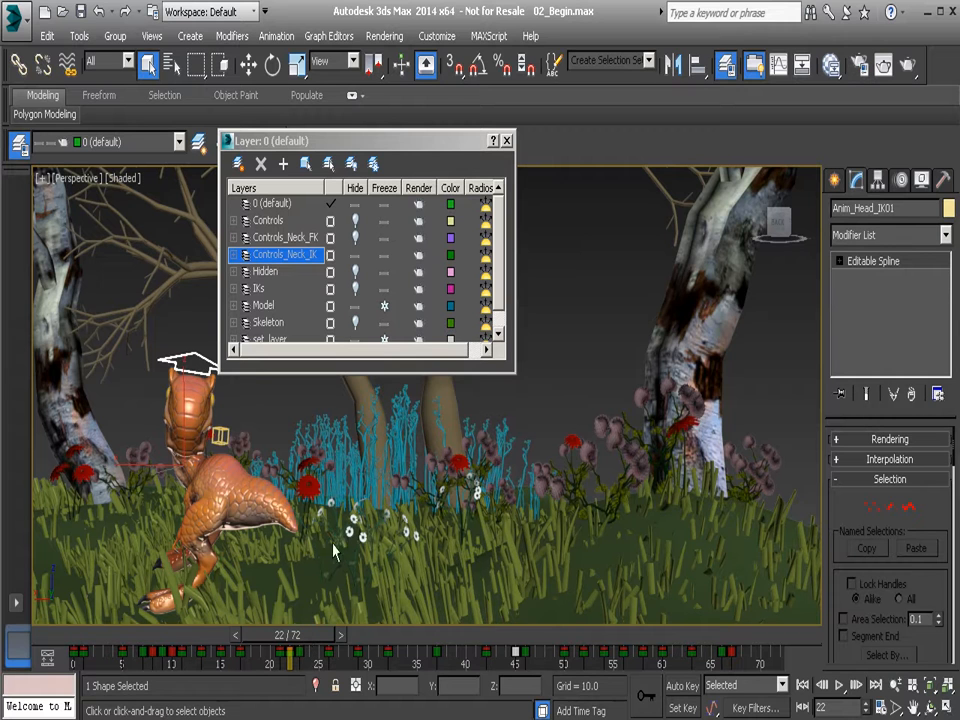
Change the animation frame rate to NTSC in the time configuration and apply it.
{"action": "left_click", "coordinate": [804, 708]}
{"action": "right_click", "coordinate": [804, 708]}
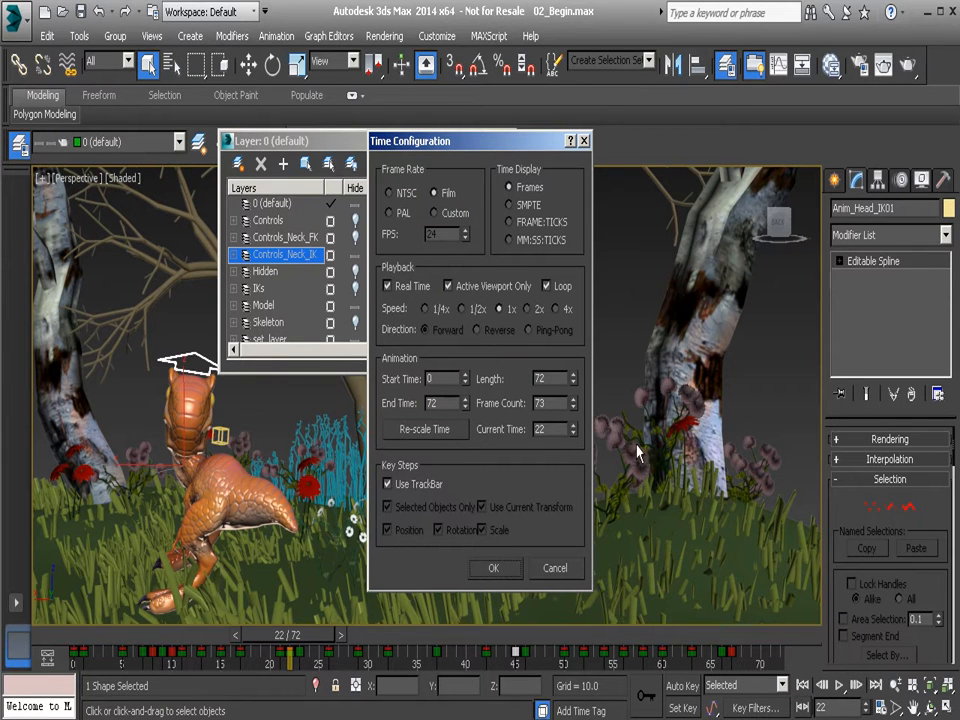
{"action": "left_click", "coordinate": [407, 195]}
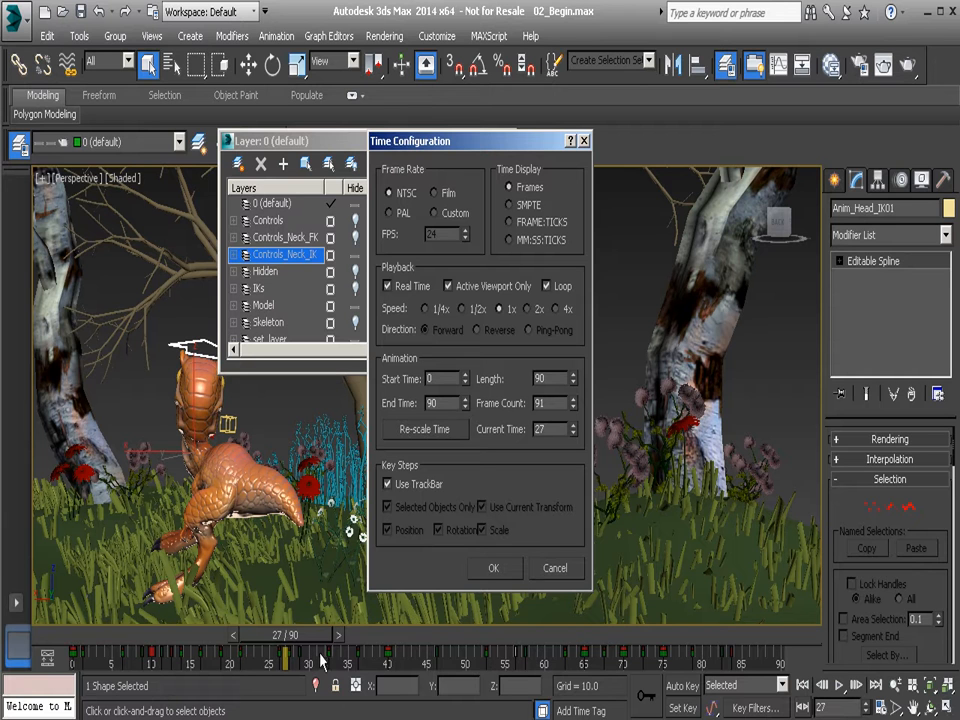
{"action": "left_click", "coordinate": [497, 568]}
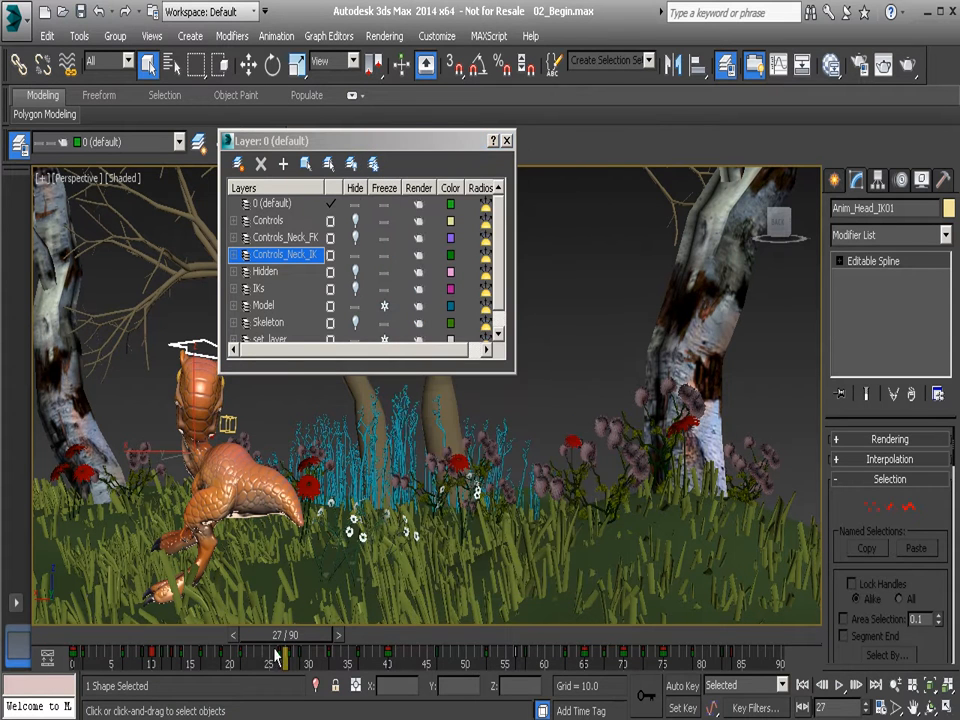
Scrub the animation around frames 26 and 27 and back to frame 7 to examine the head control's key positions.
{"action": "left_click_drag", "start_coordinate": [324, 638], "coordinate": [298, 655]}
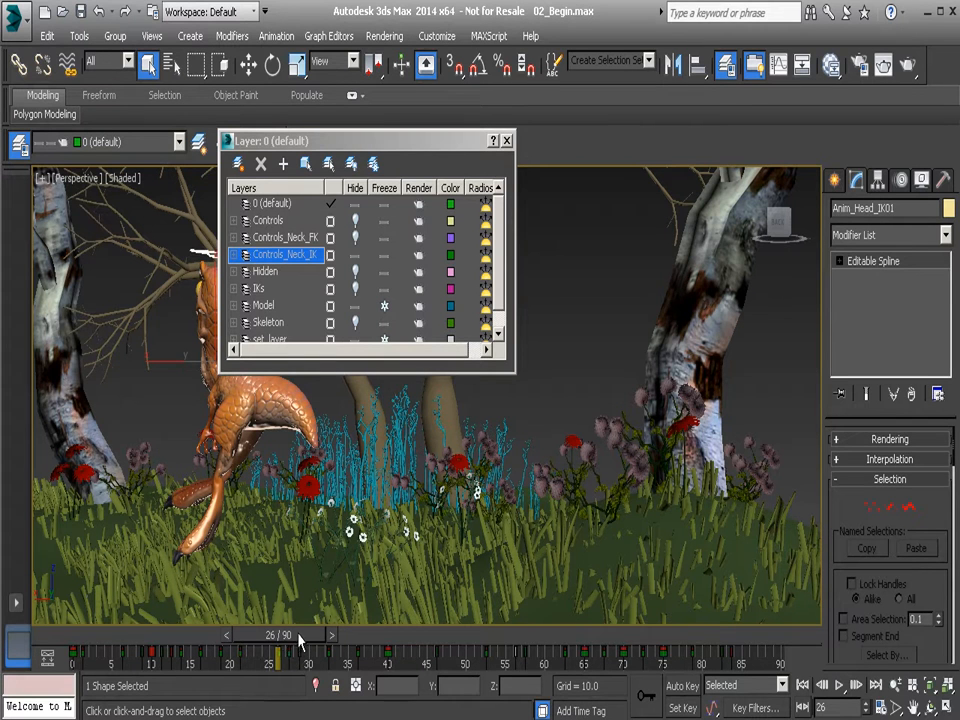
{"action": "left_click_drag", "start_coordinate": [309, 640], "coordinate": [316, 642]}
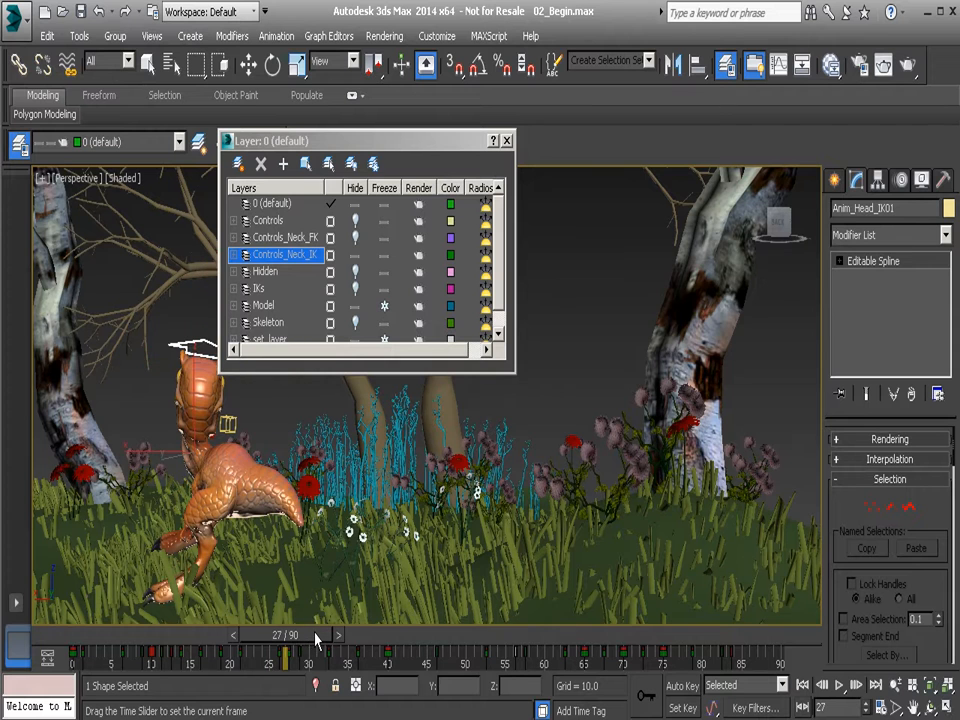
{"action": "key", "text": "q"}
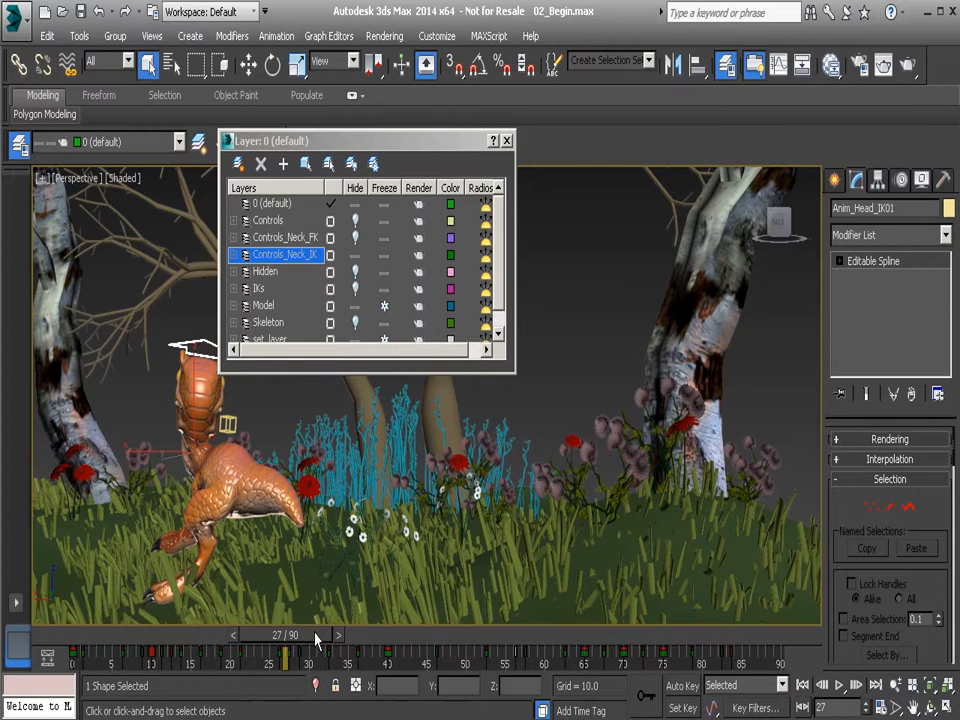
{"action": "left_click_drag", "start_coordinate": [305, 637], "coordinate": [144, 636]}
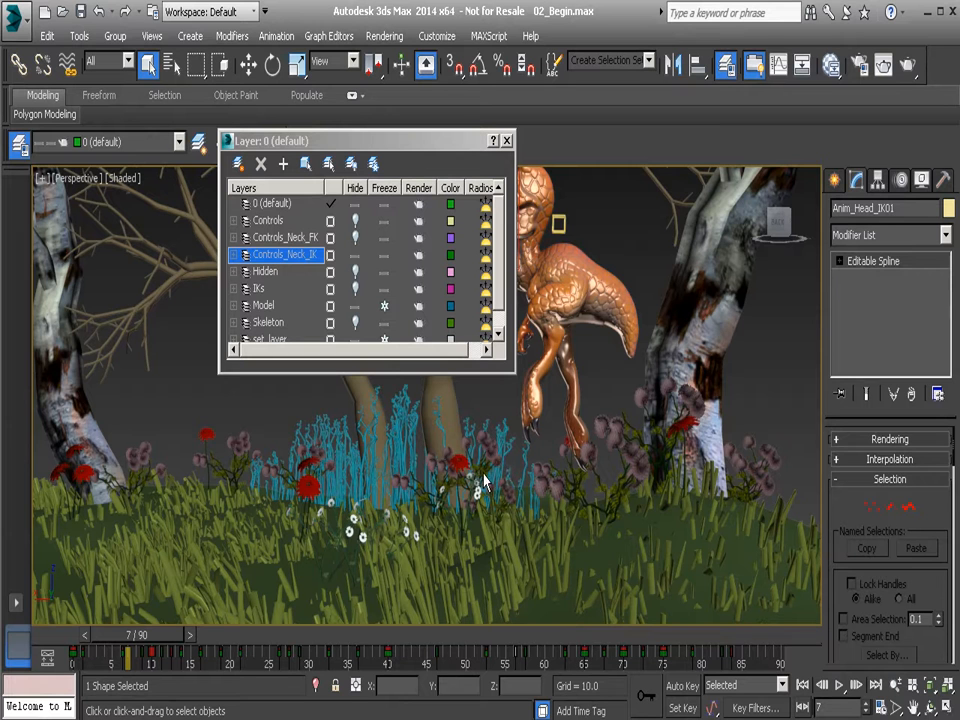
{"action": "mouse_move", "coordinate": [148, 637]}
{"action": "left_mouse_down"}
{"action": "mouse_move", "coordinate": [108, 641]}
{"action": "mouse_move", "coordinate": [160, 641]}
{"action": "left_mouse_up"}
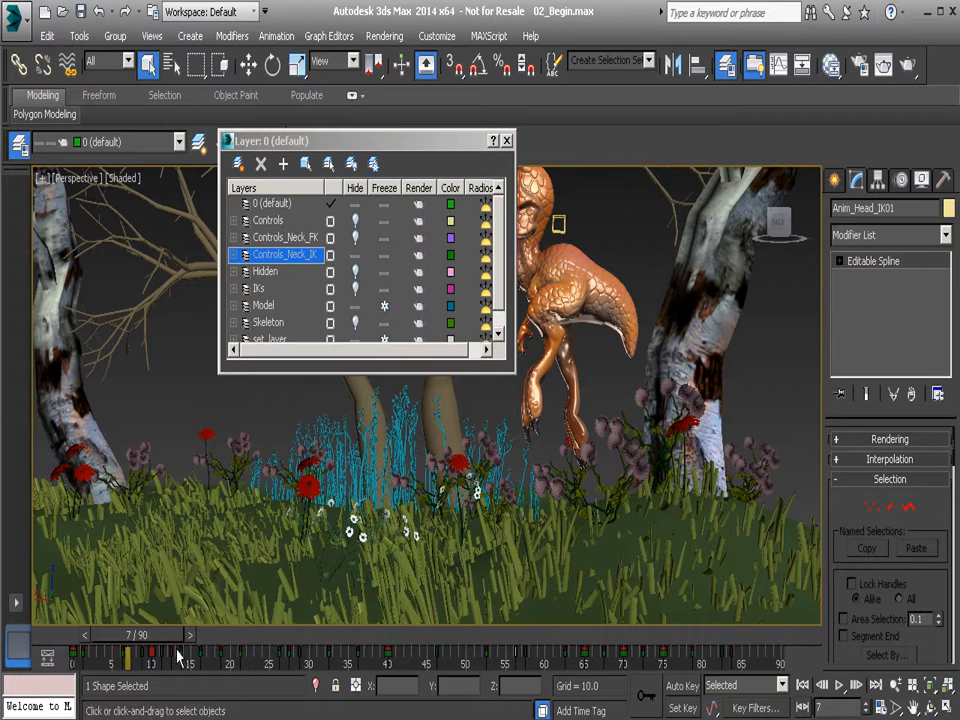
Set the frame rate back to Film in the time configuration and scrub the animation to frame 3.
{"action": "left_click", "coordinate": [800, 707]}
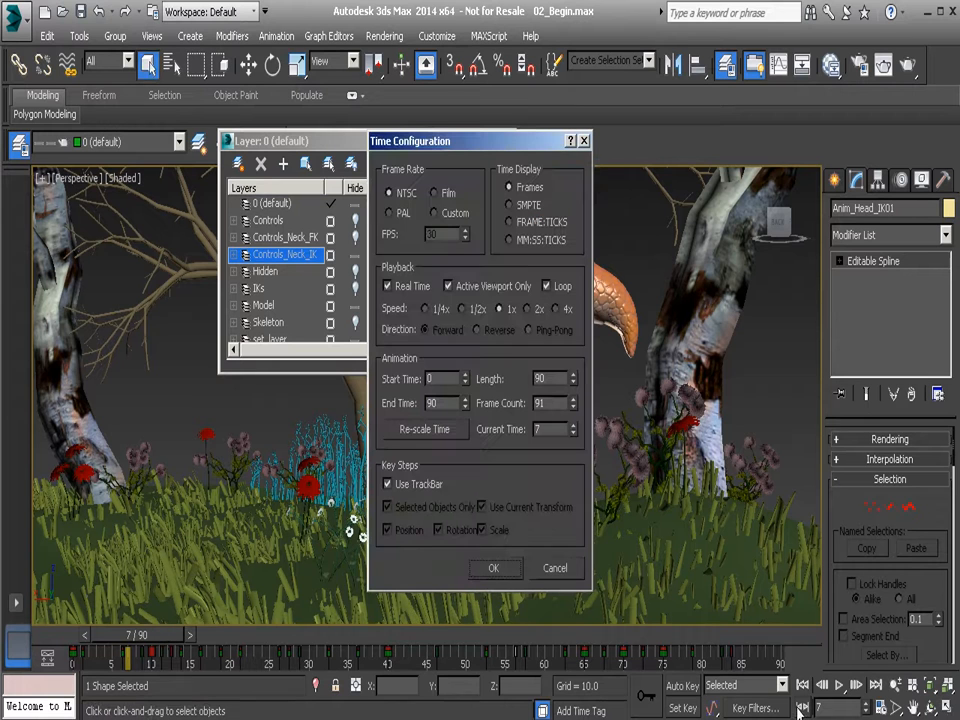
{"action": "left_click", "coordinate": [434, 193]}
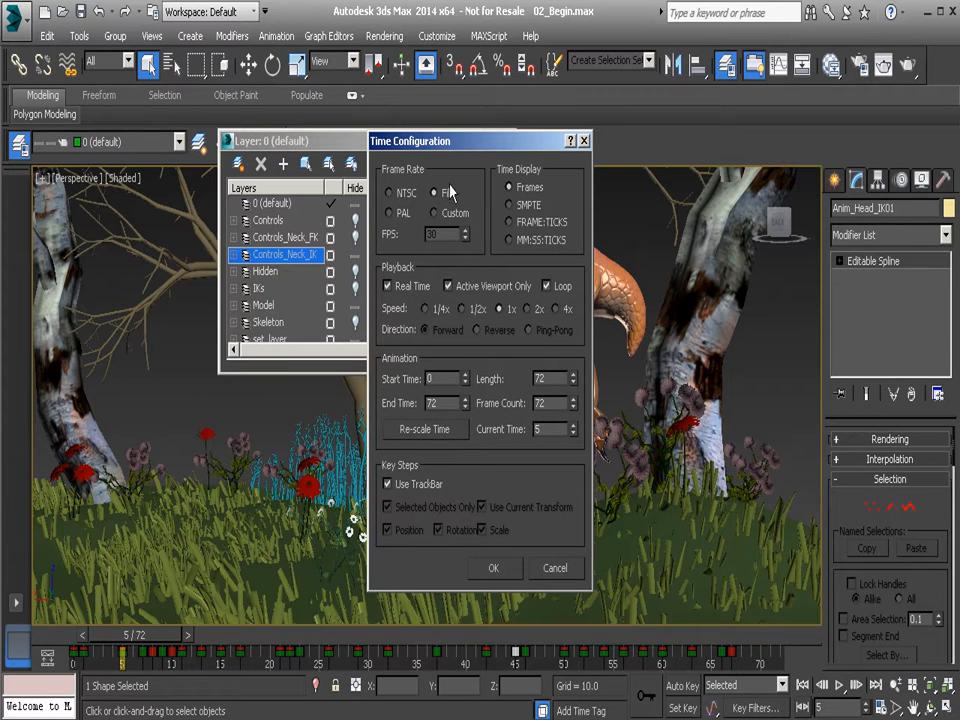
{"action": "left_click", "coordinate": [493, 568]}
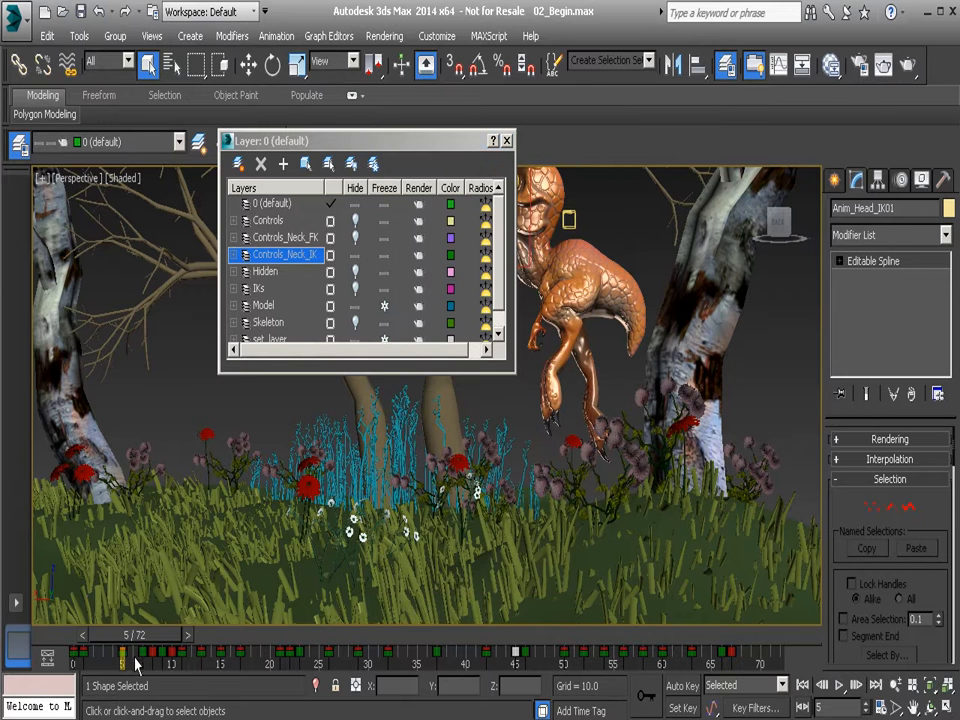
{"action": "mouse_move", "coordinate": [162, 636]}
{"action": "left_mouse_down"}
{"action": "mouse_move", "coordinate": [265, 645]}
{"action": "mouse_move", "coordinate": [146, 646]}
{"action": "left_mouse_up"}
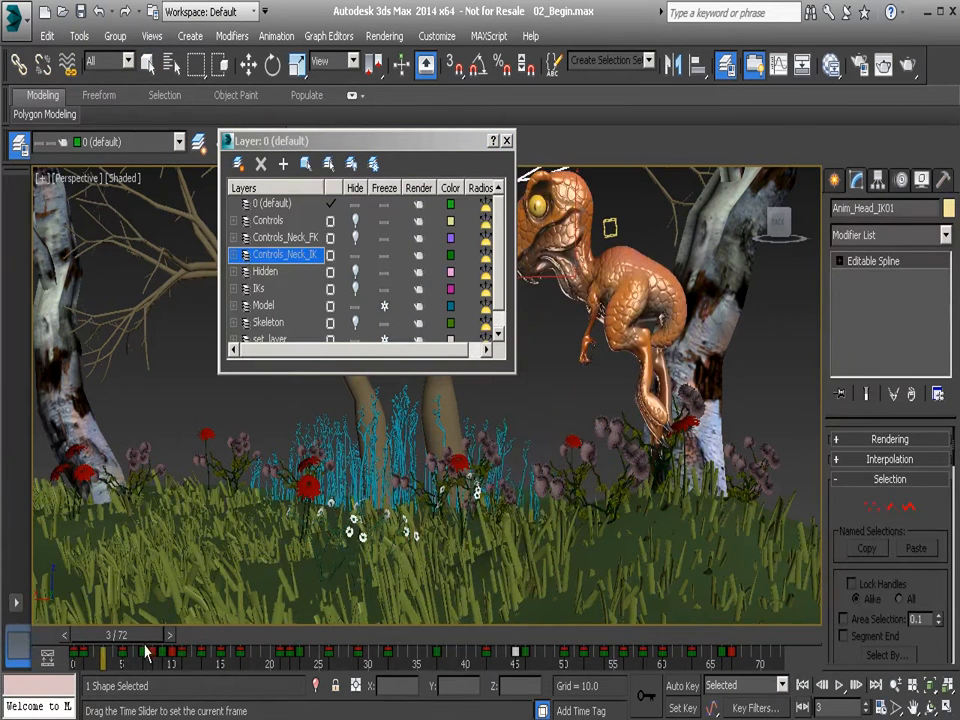
Compare the SMPTE, FRAME:TICKS and MM:SS:TICKS time displays in the time configuration and return the display to Frames.
{"action": "left_click", "coordinate": [881, 708]}
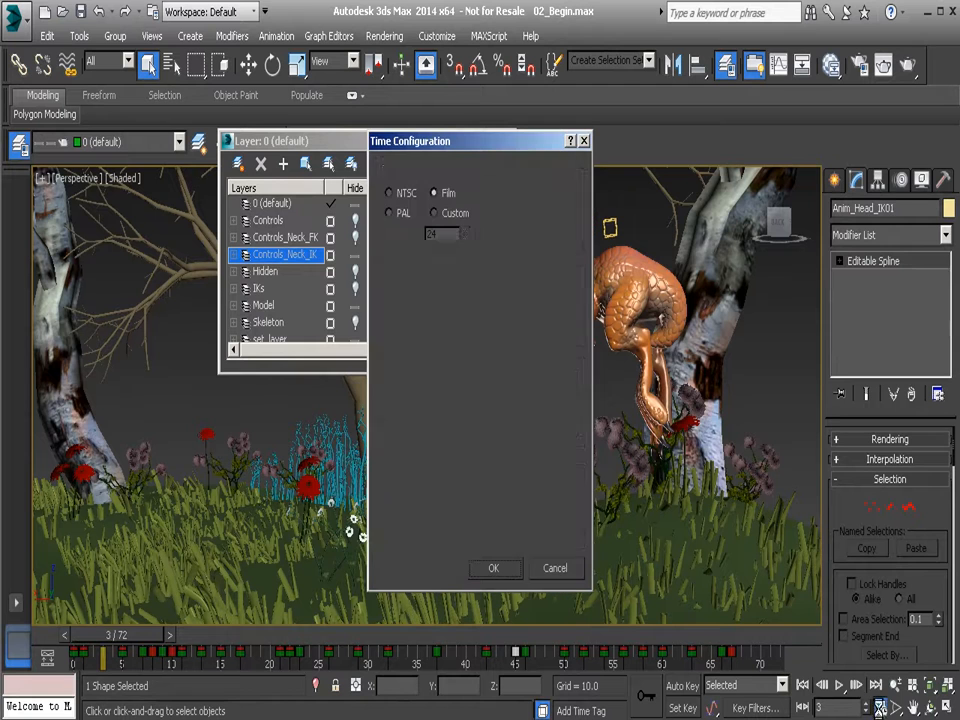
{"action": "left_click_drag", "start_coordinate": [521, 148], "coordinate": [461, 148]}
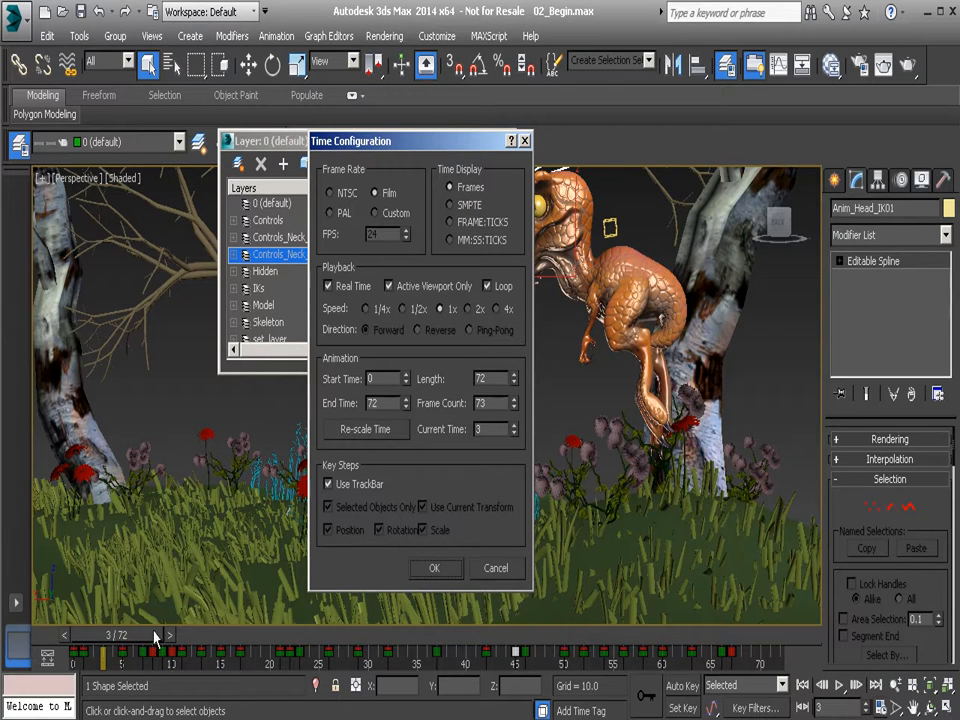
{"action": "left_click", "coordinate": [461, 206]}
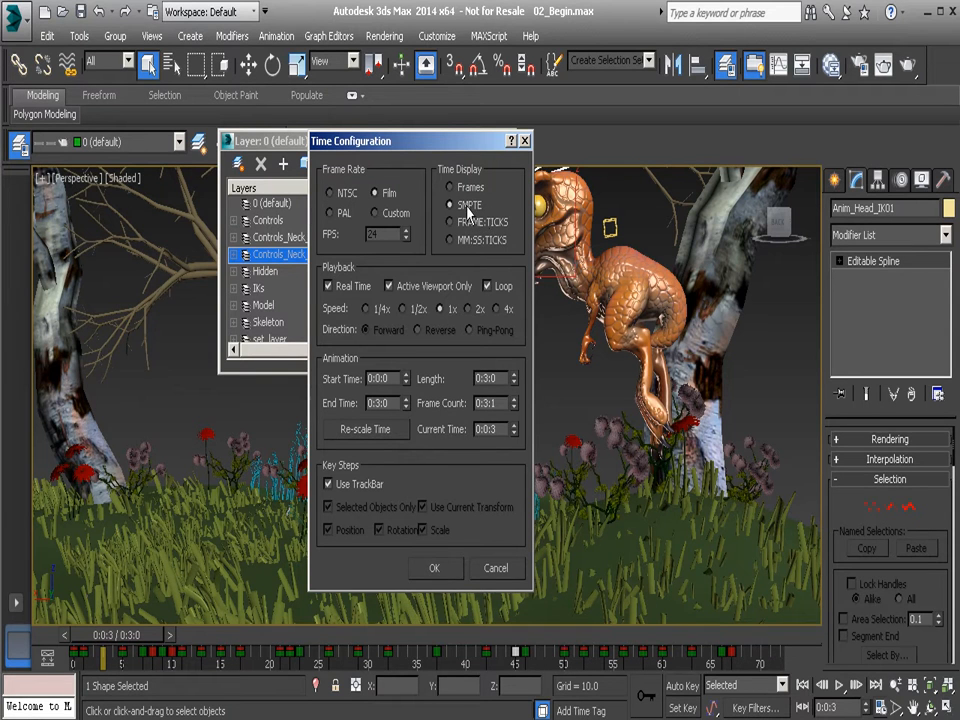
{"action": "left_click", "coordinate": [468, 226]}
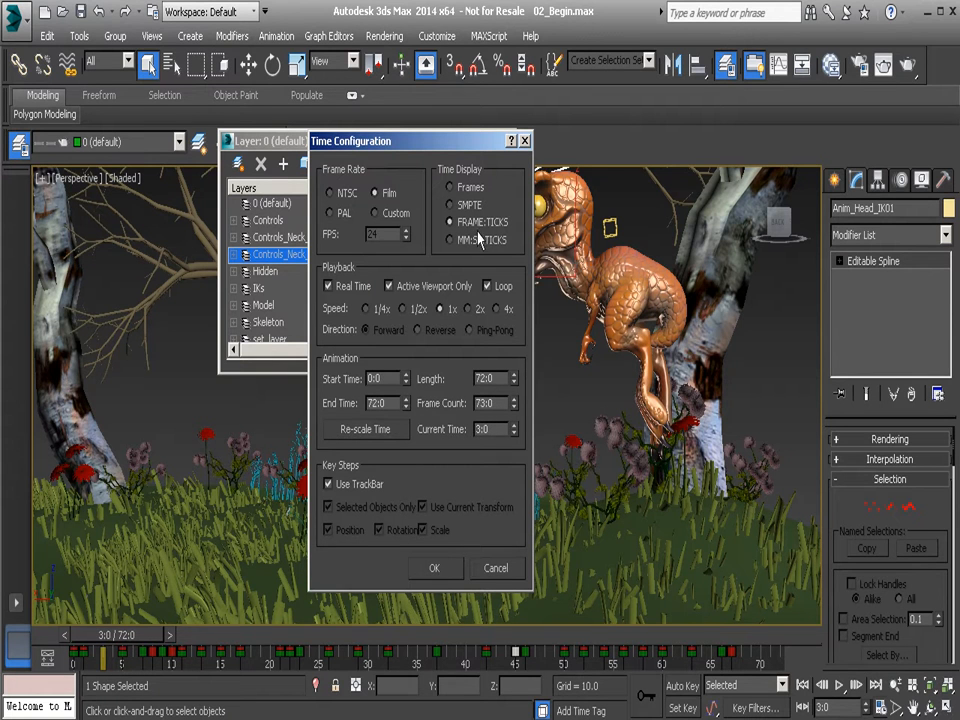
{"action": "left_click", "coordinate": [476, 241]}
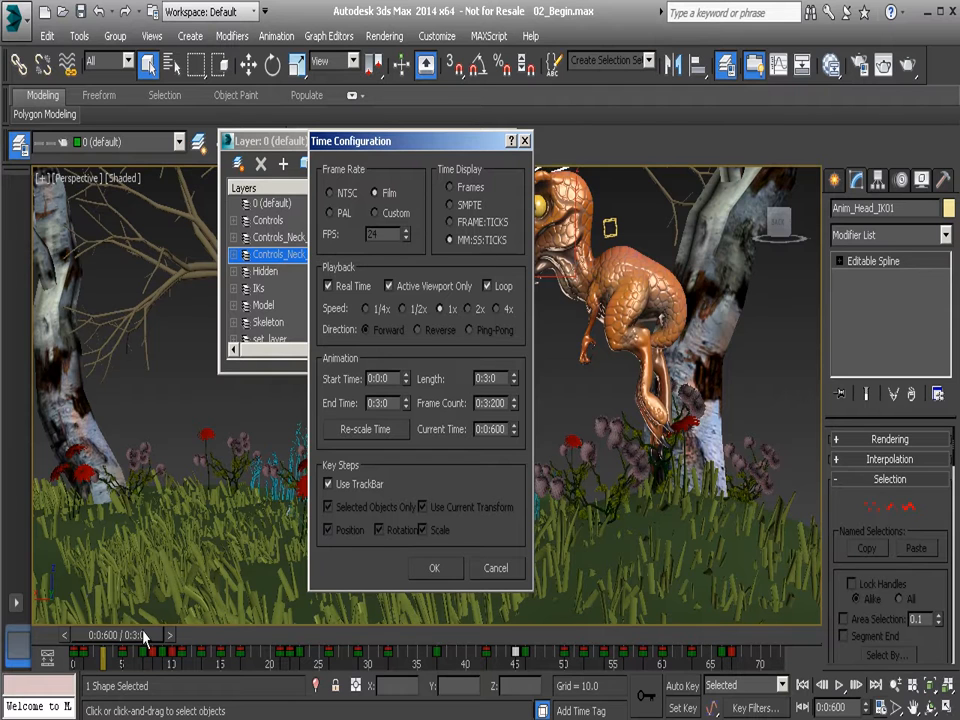
{"action": "left_click", "coordinate": [470, 221]}
{"action": "left_click", "coordinate": [471, 188]}
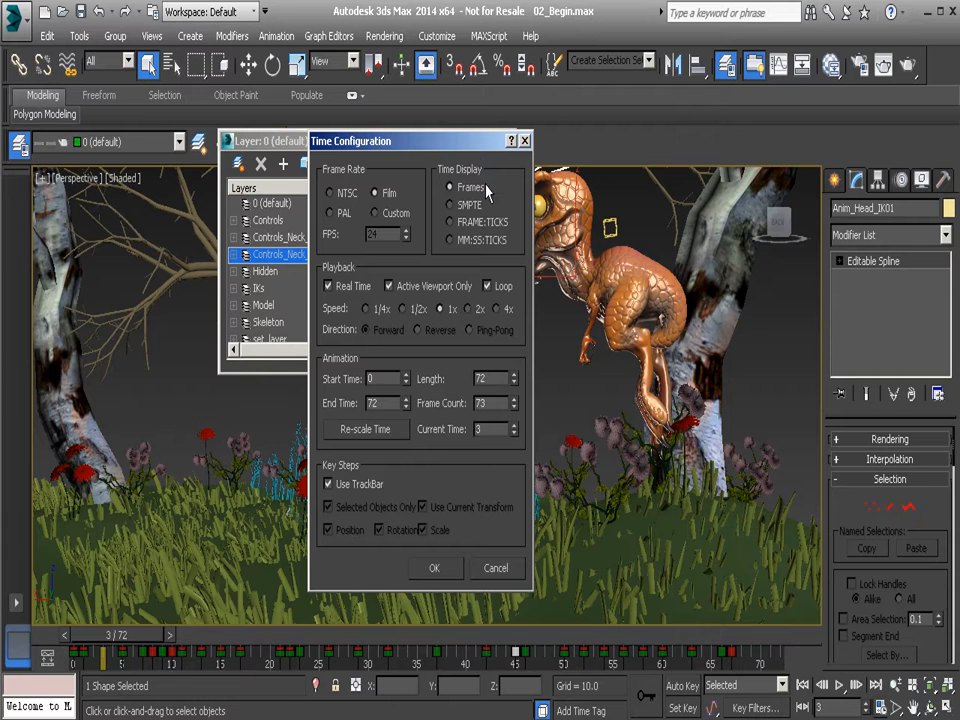
Compare the MM:SS:TICKS and FRAME:TICKS time displays and set the time display back to Frames.
{"action": "left_click", "coordinate": [476, 241]}
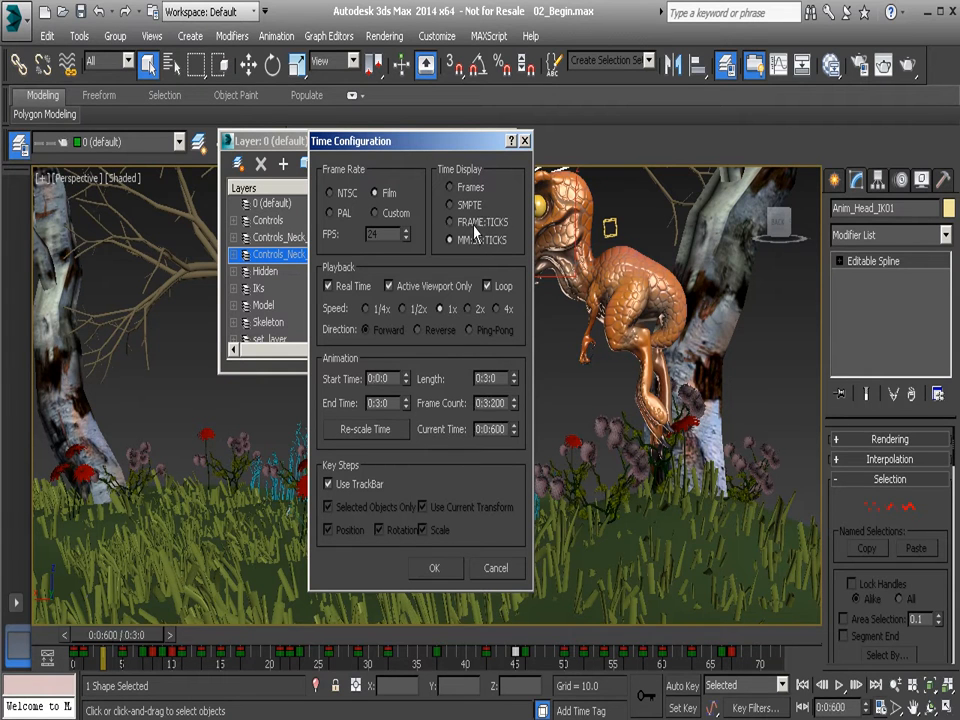
{"action": "left_click", "coordinate": [449, 222]}
{"action": "left_click", "coordinate": [463, 190]}
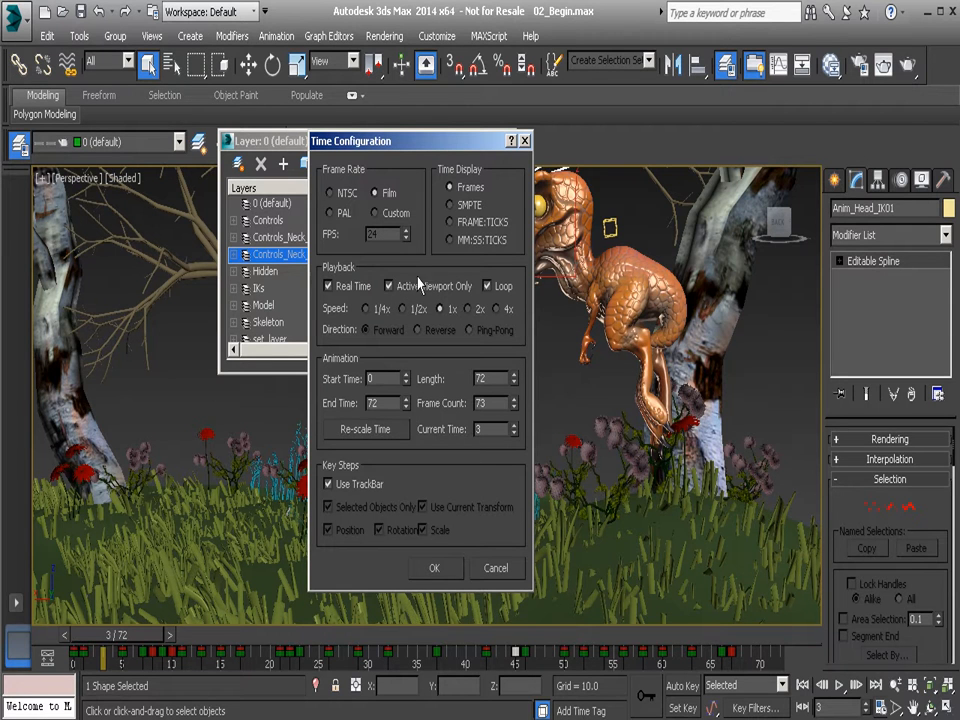
Apply the time configuration with Active Viewport Only off, restore the four-viewport layout and close the layer manager.
{"action": "left_click", "coordinate": [446, 562]}
{"action": "middle_click_drag", "start_coordinate": [463, 455], "coordinate": [520, 437]}
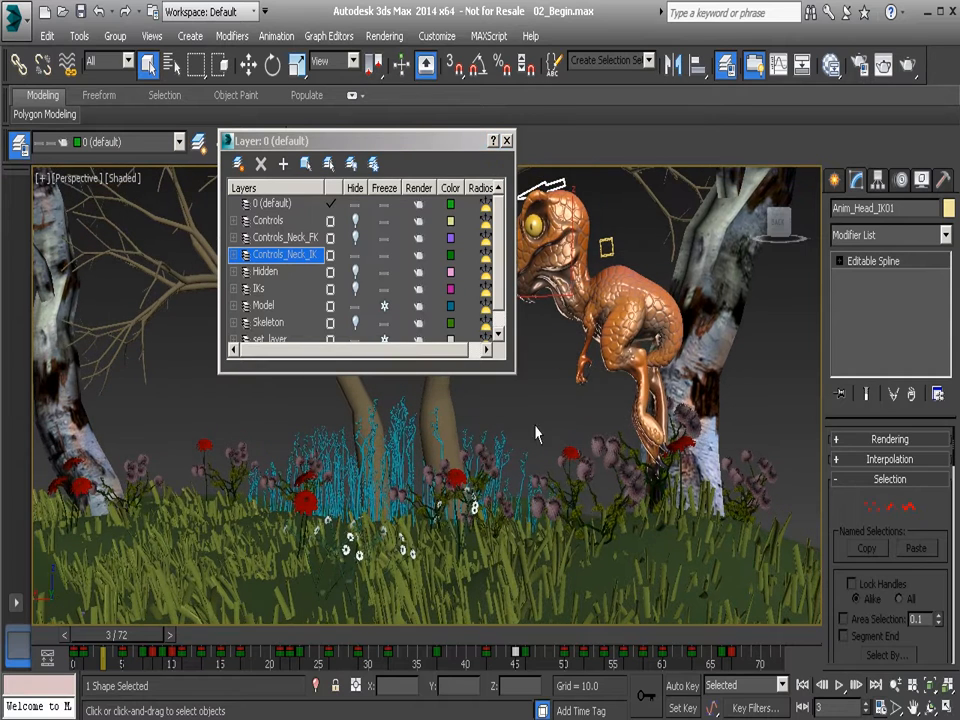
{"action": "key", "text": "alt+w"}
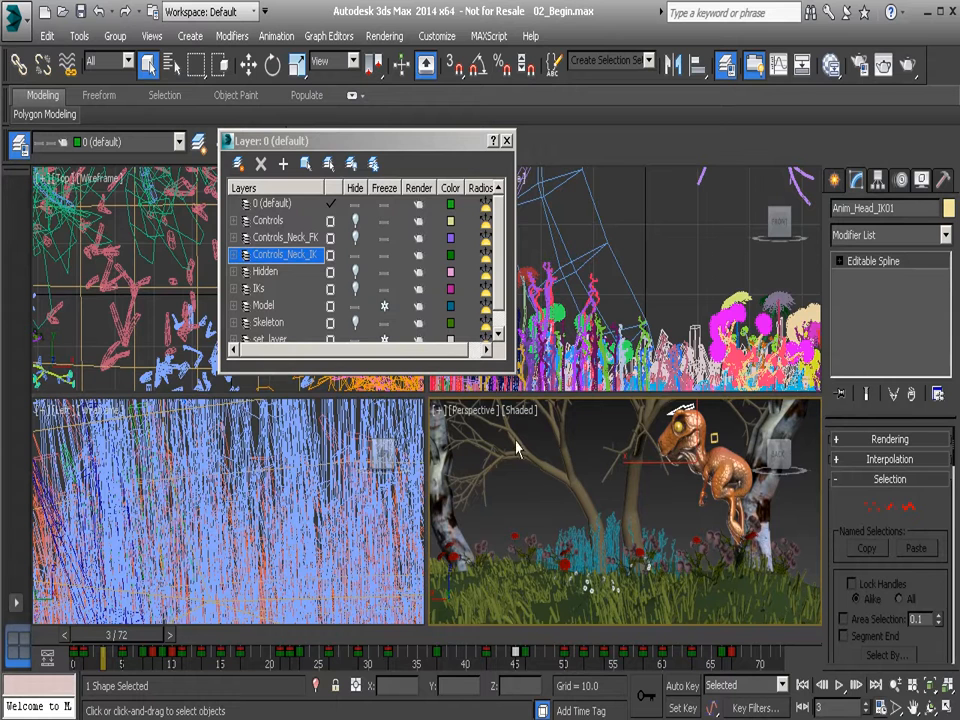
{"action": "left_click", "coordinate": [507, 140]}
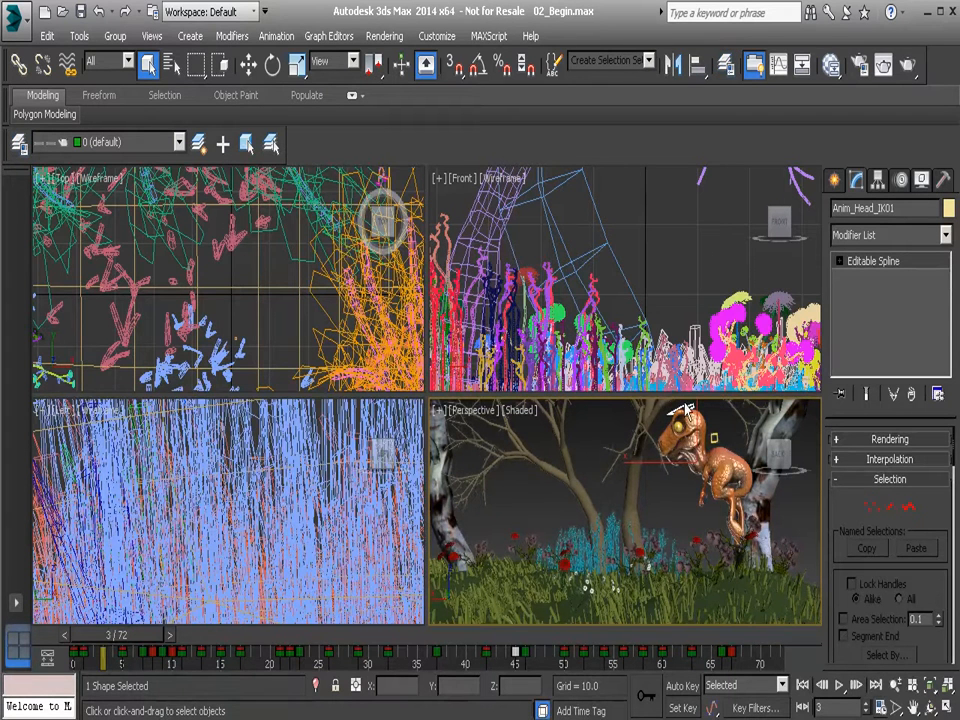
Frame the selected head control in the Front, Top and Left viewports and widen the views to show the character.
{"action": "middle_click_drag", "start_coordinate": [597, 485], "coordinate": [569, 496]}
{"action": "key", "text": "z"}
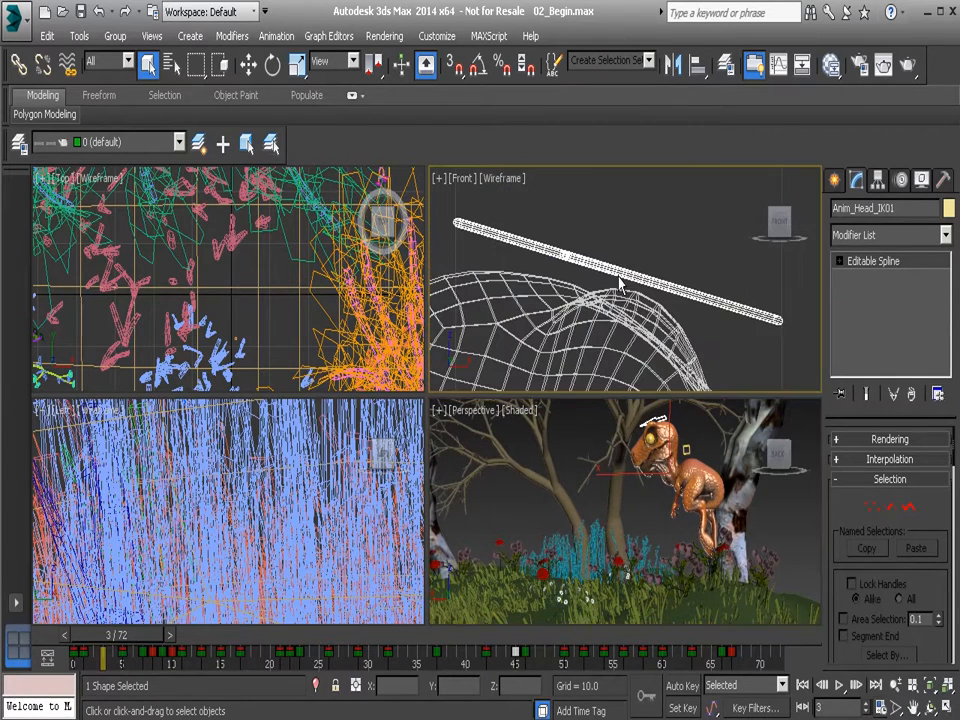
{"action": "key", "text": "z"}
{"action": "key", "text": "z"}
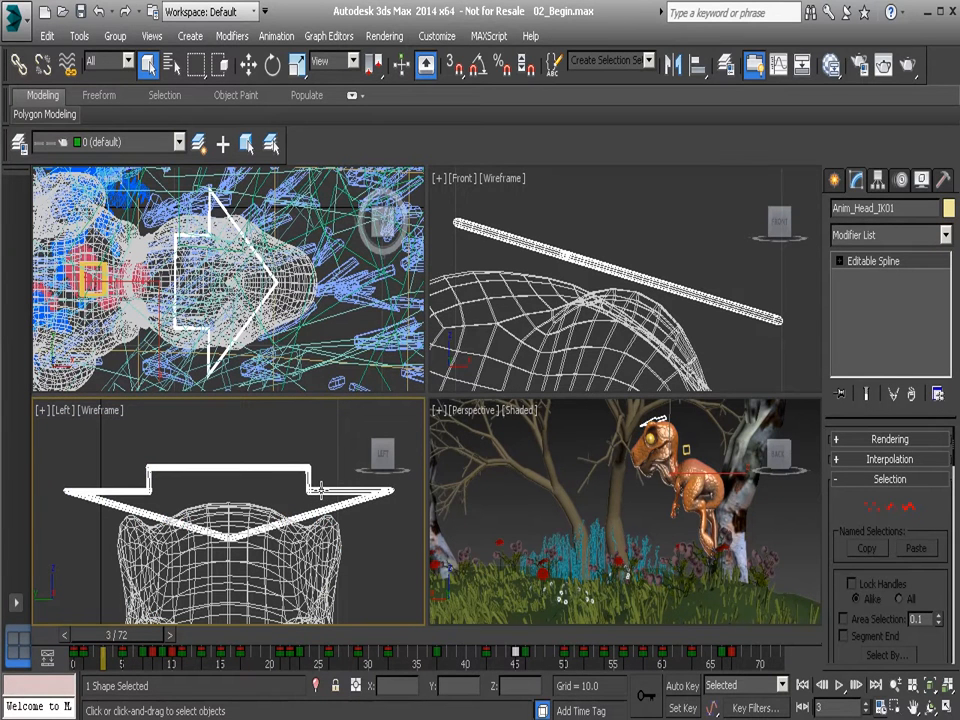
{"action": "scroll", "coordinate": [323, 487], "scroll_direction": "down", "scroll_amount": 5}
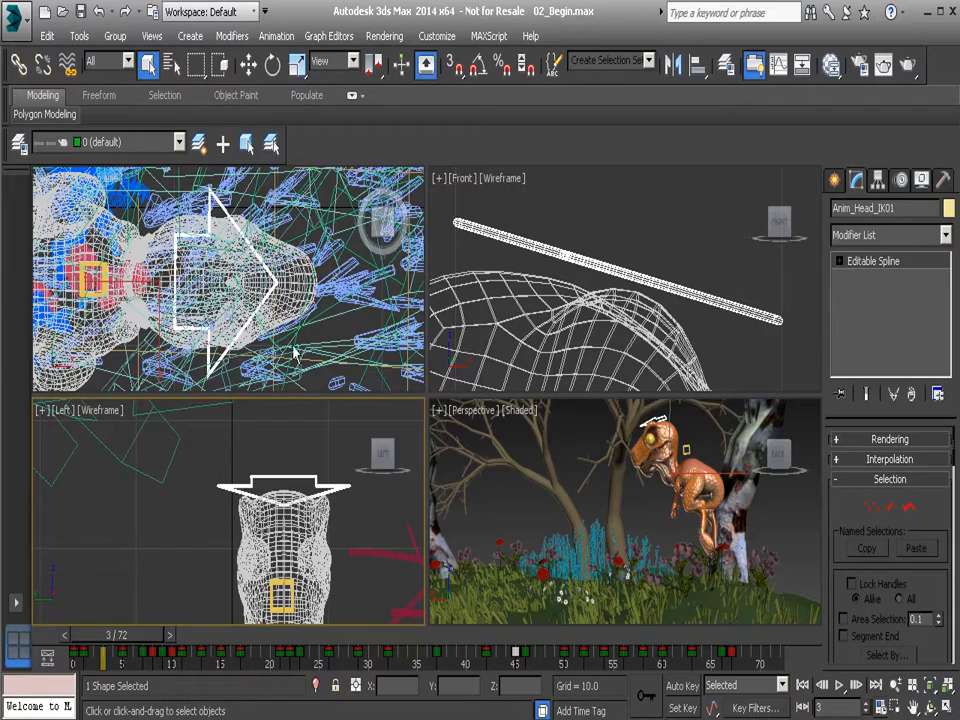
{"action": "scroll", "coordinate": [301, 262], "scroll_direction": "down", "scroll_amount": 5}
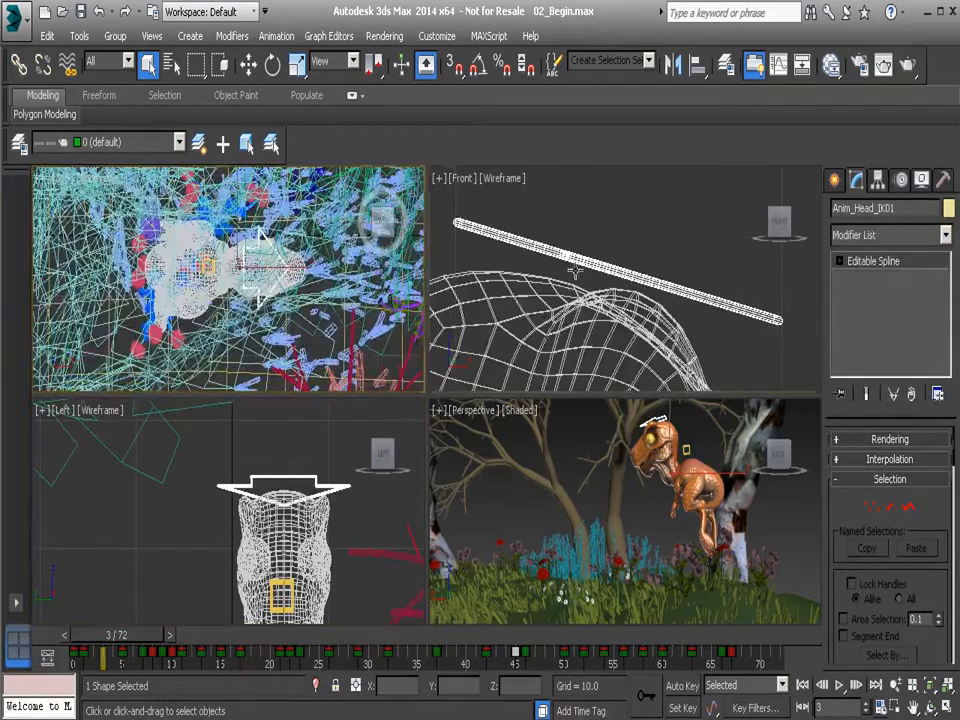
{"action": "scroll", "coordinate": [577, 268], "scroll_direction": "down", "scroll_amount": 6}
{"action": "scroll", "coordinate": [578, 300], "scroll_direction": "down", "scroll_amount": 6}
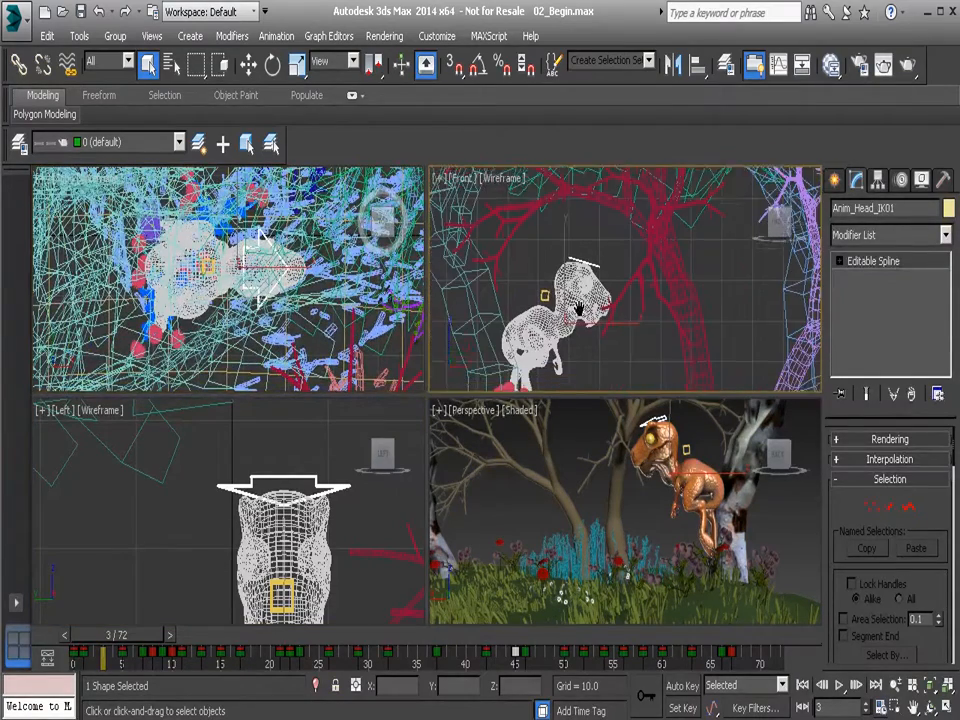
Play the animation in all four viewports, stop at frame 38 and scrub back to frame 3.
{"action": "left_click", "coordinate": [840, 685]}
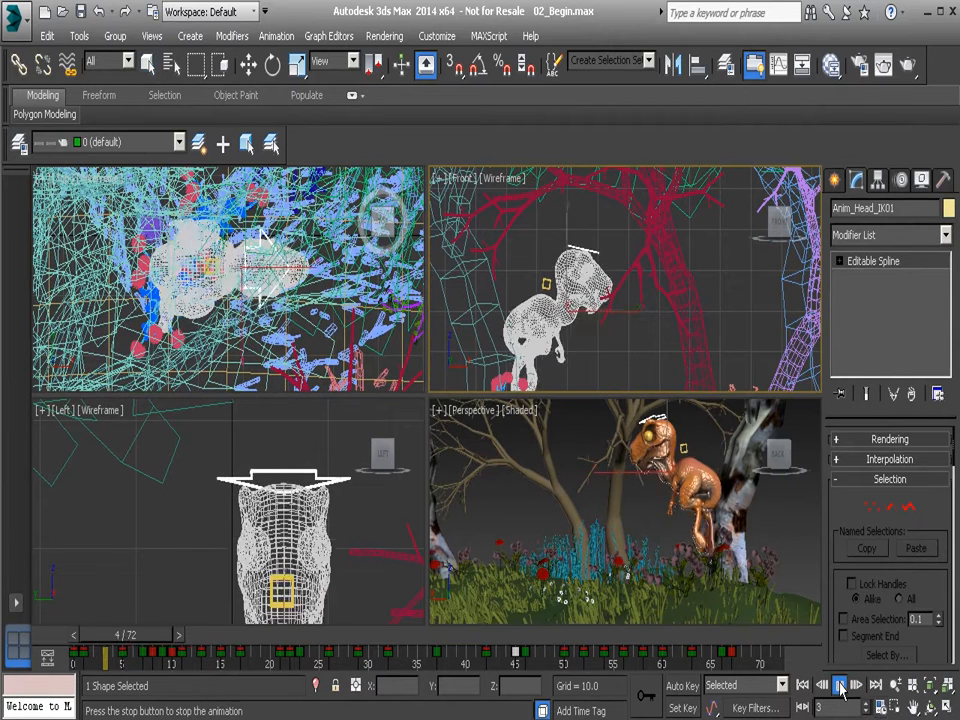
{"action": "left_click", "coordinate": [840, 685]}
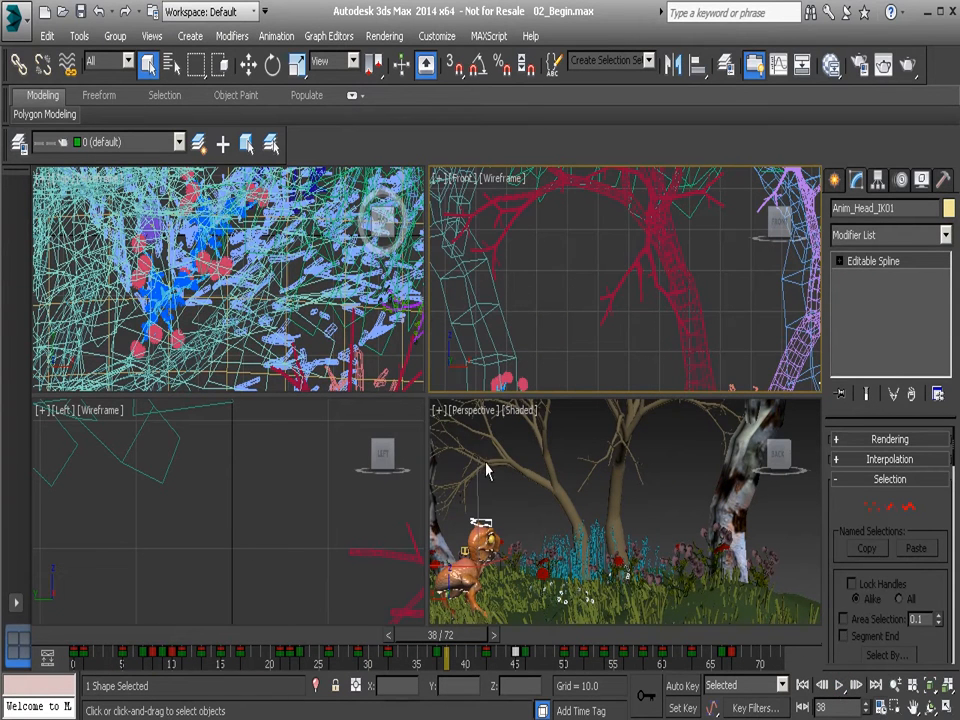
{"action": "left_click_drag", "start_coordinate": [460, 650], "coordinate": [134, 641]}
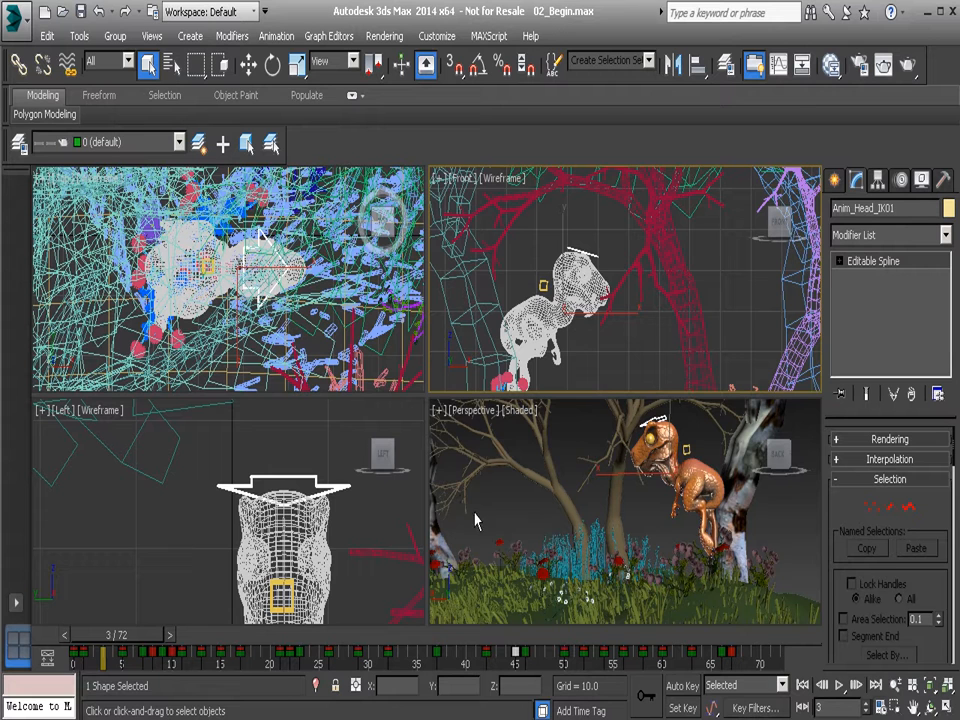
Turn on Active Viewport Only playback in the time configuration and apply it.
{"action": "middle_click_drag", "start_coordinate": [527, 521], "coordinate": [530, 510], "text": "alt"}
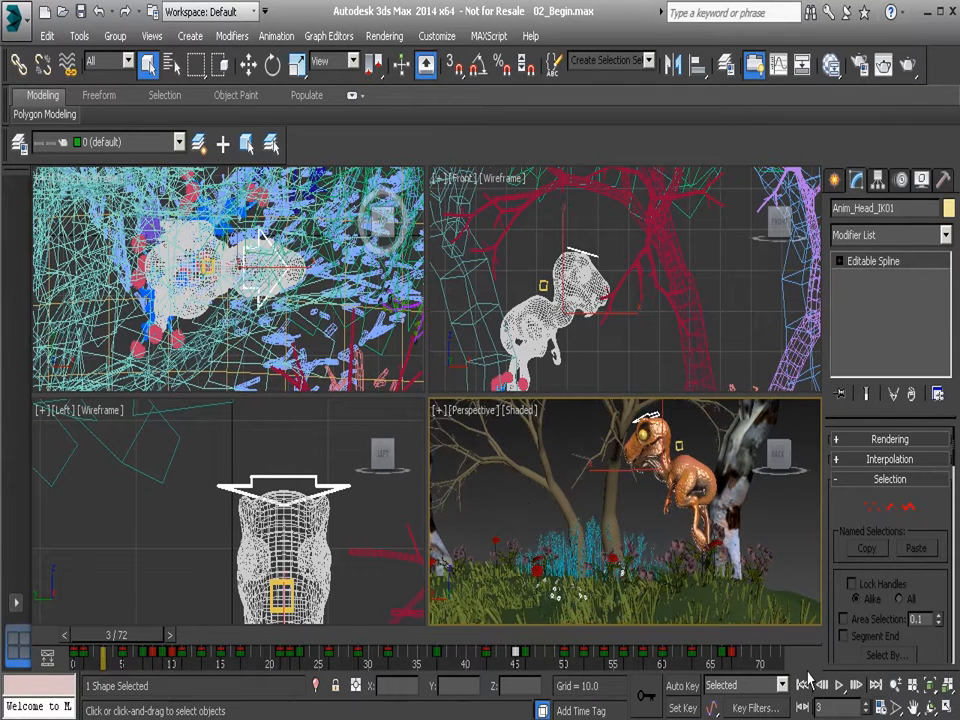
{"action": "left_click", "coordinate": [883, 707]}
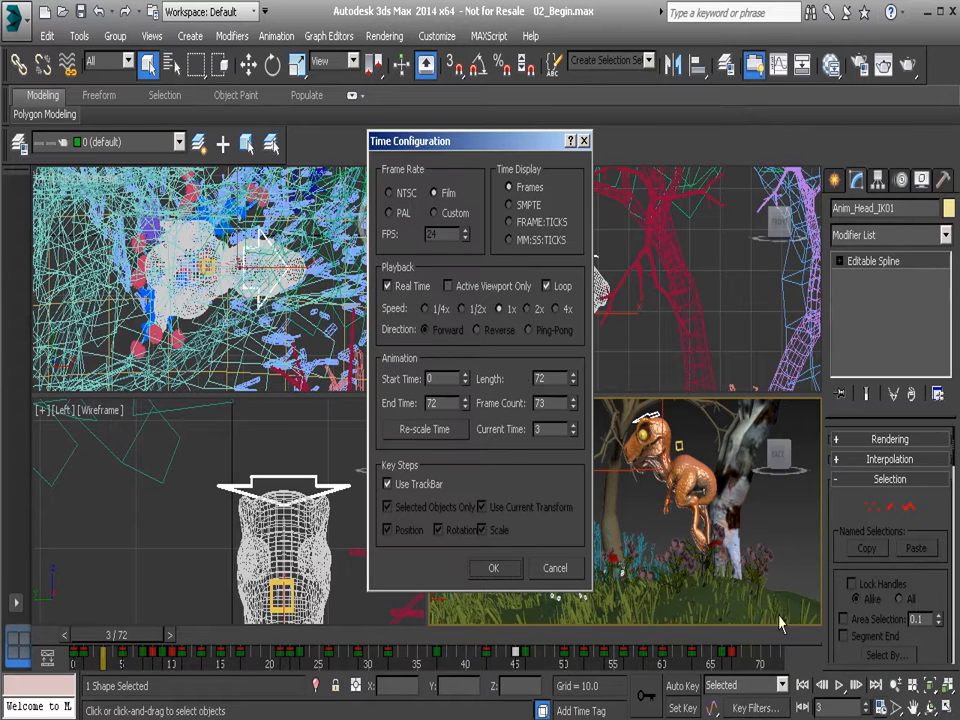
{"action": "left_click", "coordinate": [492, 287]}
{"action": "left_click", "coordinate": [493, 568]}
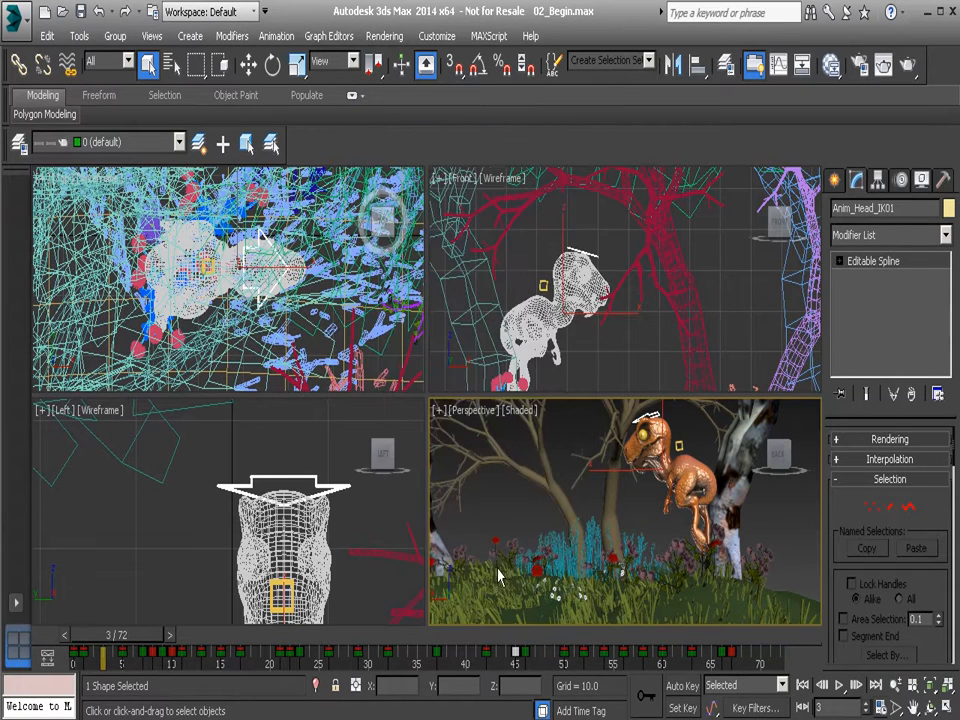
Deselect the head control and play the animation with the Left viewport active, stopping at frame 39.
{"action": "left_click", "coordinate": [614, 350]}
{"action": "left_click", "coordinate": [310, 443]}
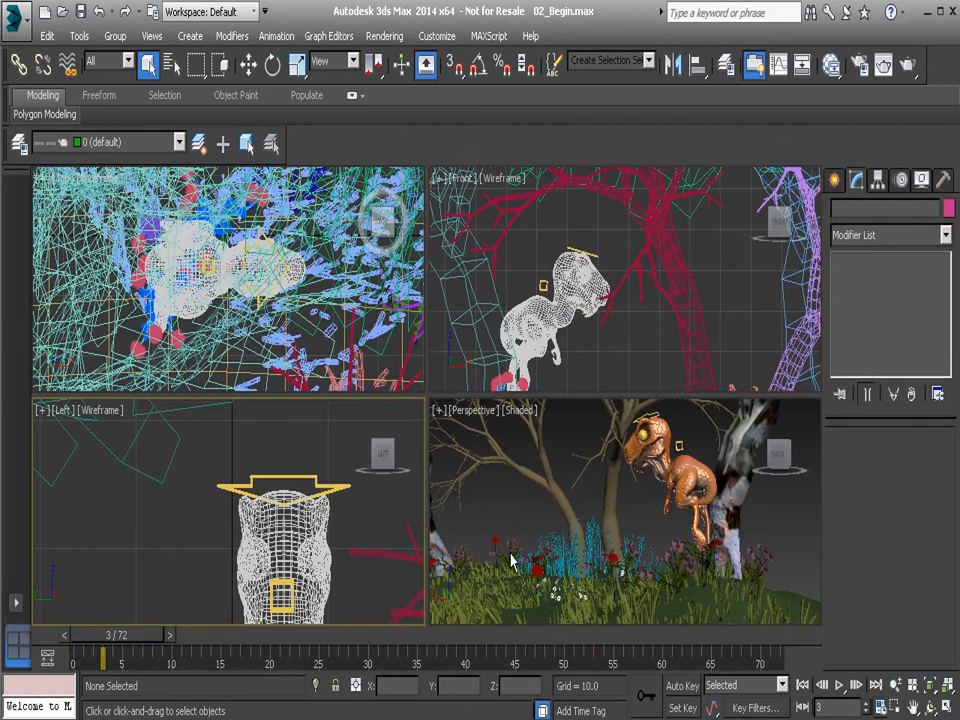
{"action": "left_click", "coordinate": [840, 685]}
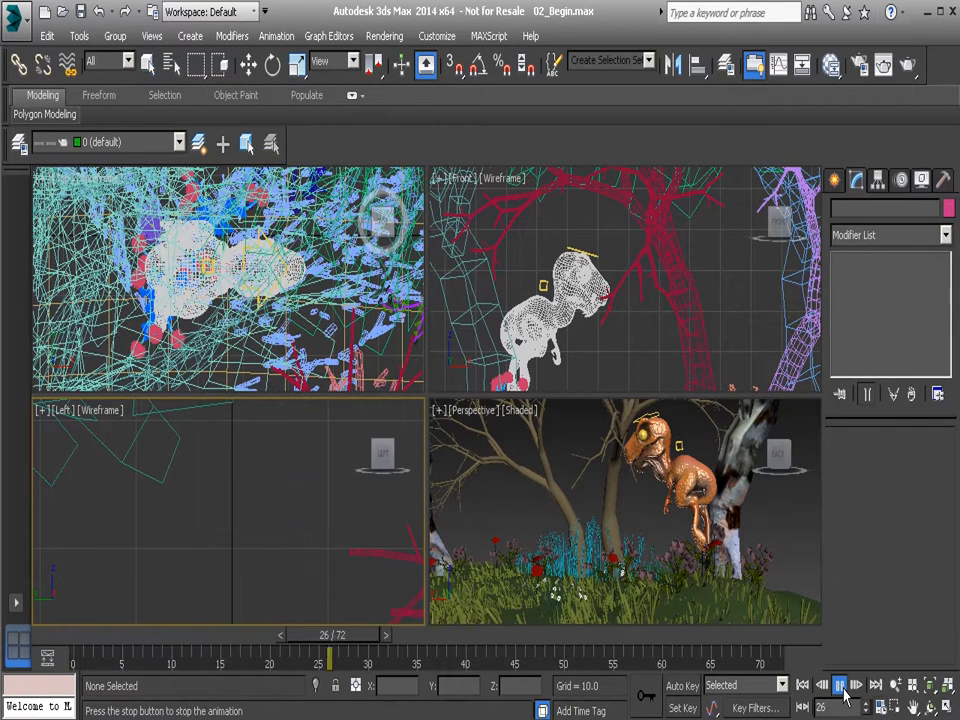
{"action": "left_click", "coordinate": [840, 685]}
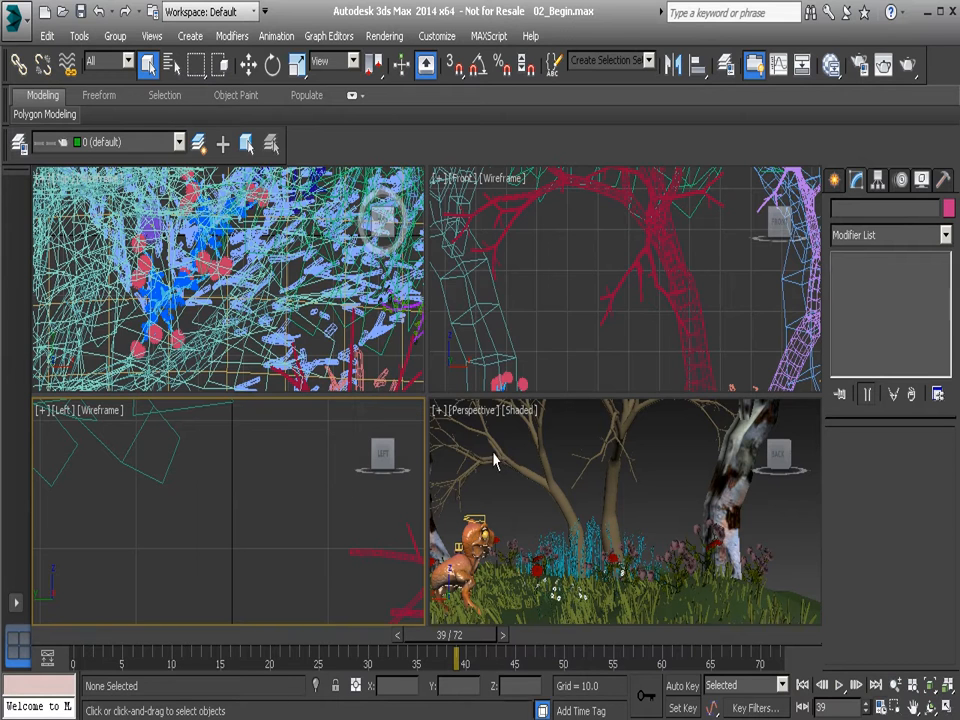
Start playback in the Perspective viewport, activate the Front, Perspective and Top viewports in turn while it runs, and stop at frame 65.
{"action": "scroll", "coordinate": [519, 514], "scroll_direction": "up", "scroll_amount": 2}
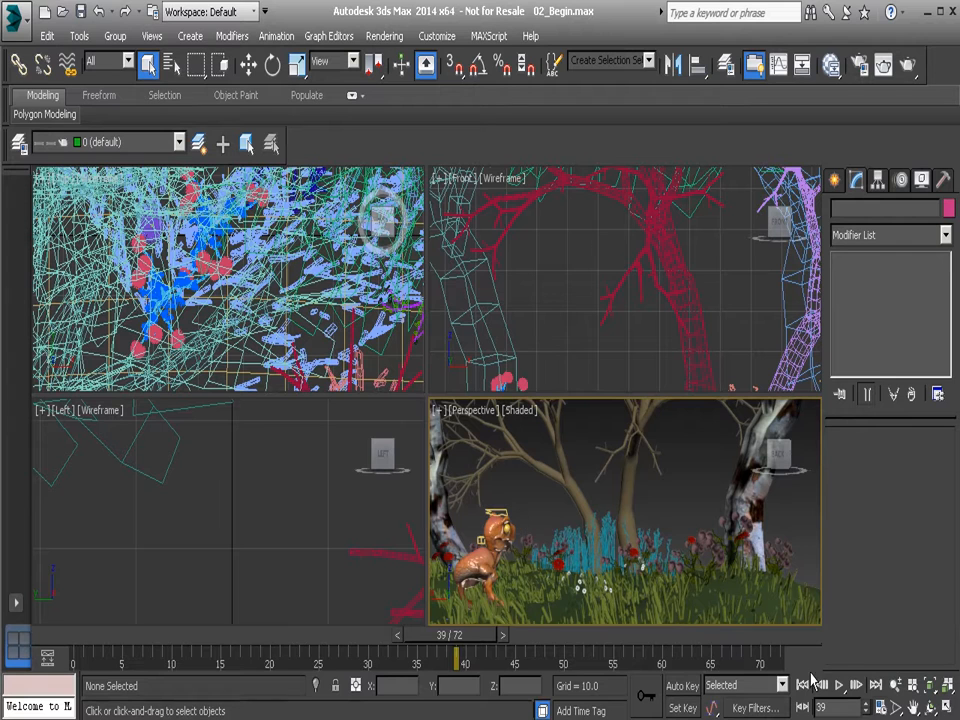
{"action": "left_click", "coordinate": [840, 686]}
{"action": "middle_click_drag", "start_coordinate": [585, 298], "coordinate": [555, 201]}
{"action": "mouse_move", "coordinate": [602, 535]}
{"action": "middle_mouse_down"}
{"action": "mouse_move", "coordinate": [602, 525]}
{"action": "mouse_move", "coordinate": [606, 539]}
{"action": "middle_mouse_up"}
{"action": "middle_click_drag", "start_coordinate": [333, 313], "coordinate": [300, 290]}
{"action": "left_click", "coordinate": [839, 685]}
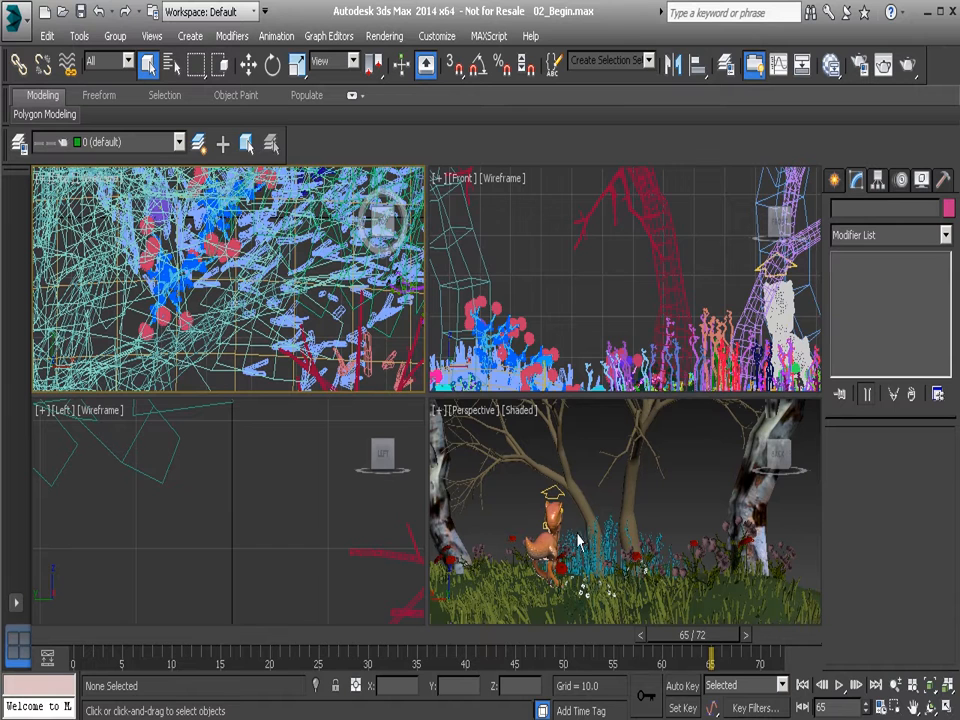
Turn off Loop playback in the time configuration and apply it.
{"action": "left_click", "coordinate": [881, 707]}
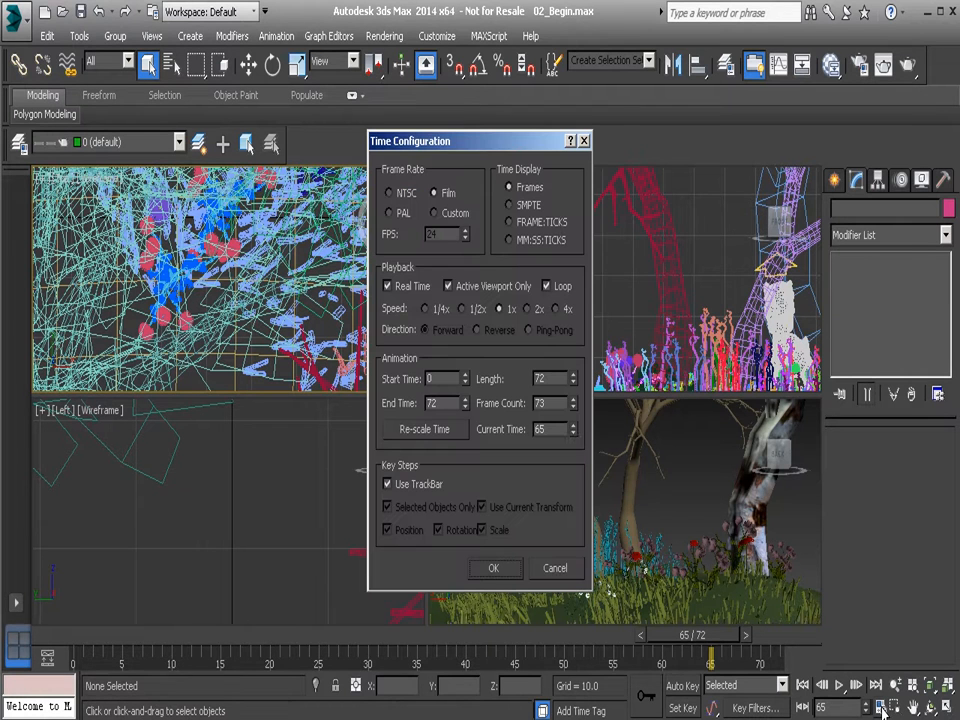
{"action": "left_click", "coordinate": [549, 286]}
{"action": "left_click", "coordinate": [491, 568]}
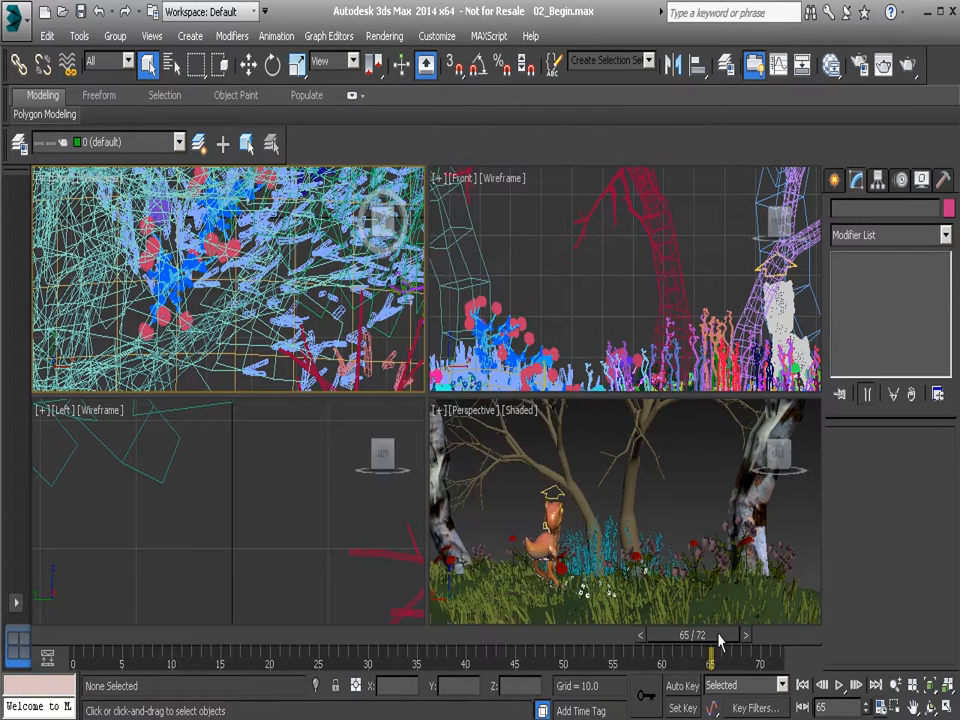
Scrub back and play the animation through to frame 72, replay it in the Top and Perspective viewports, and stop at frame 63.
{"action": "left_click_drag", "start_coordinate": [724, 636], "coordinate": [397, 636]}
{"action": "left_click", "coordinate": [839, 685]}
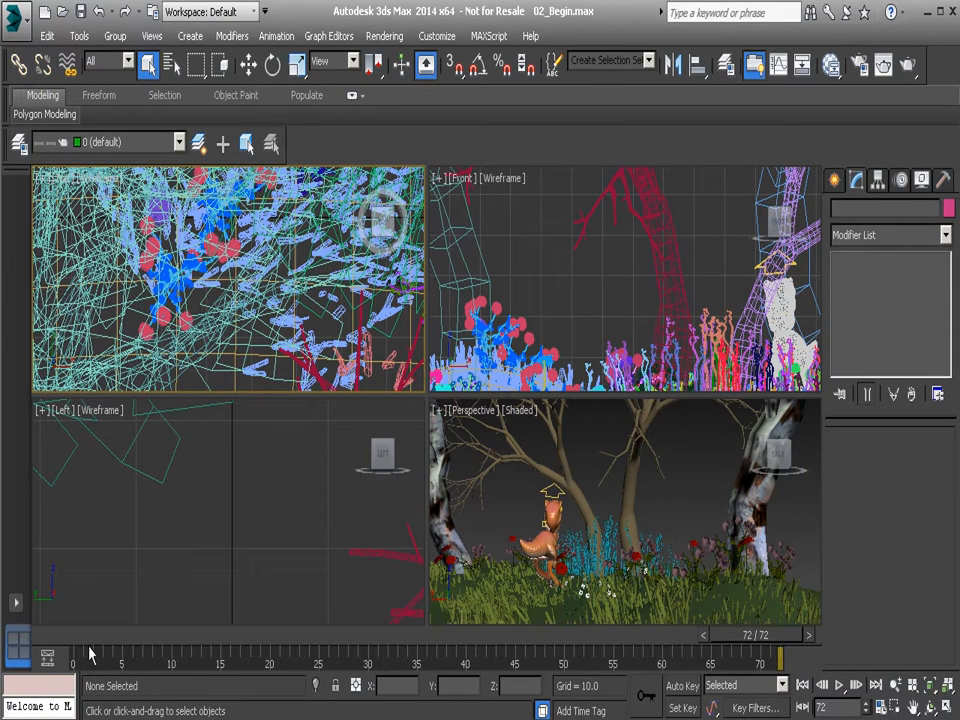
{"action": "left_click", "coordinate": [840, 686]}
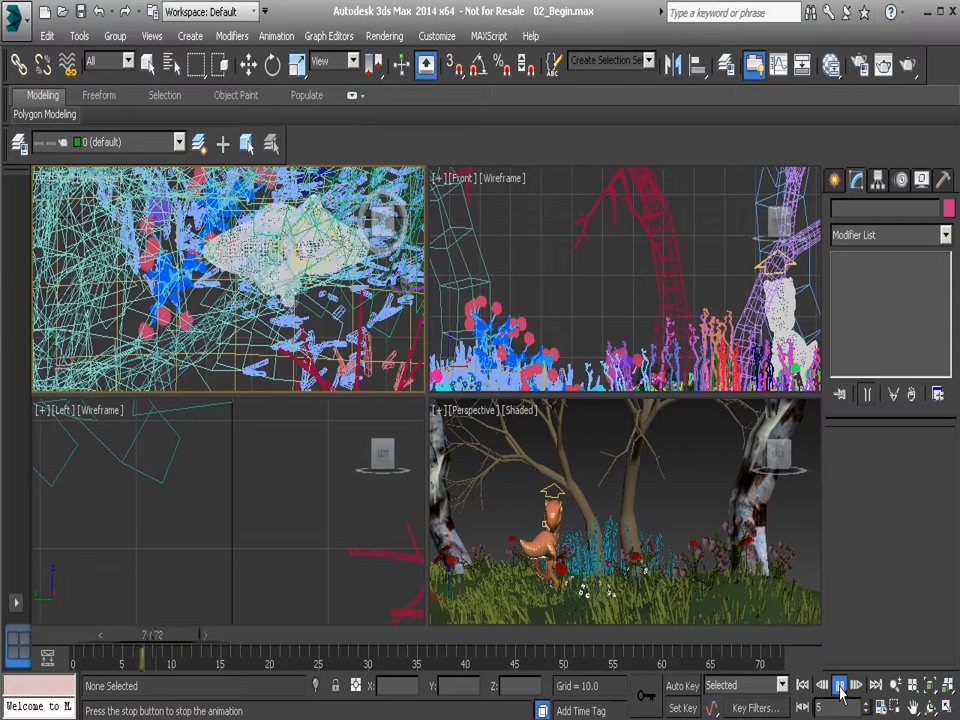
{"action": "left_click", "coordinate": [840, 688]}
{"action": "middle_click_drag", "start_coordinate": [664, 488], "coordinate": [672, 482]}
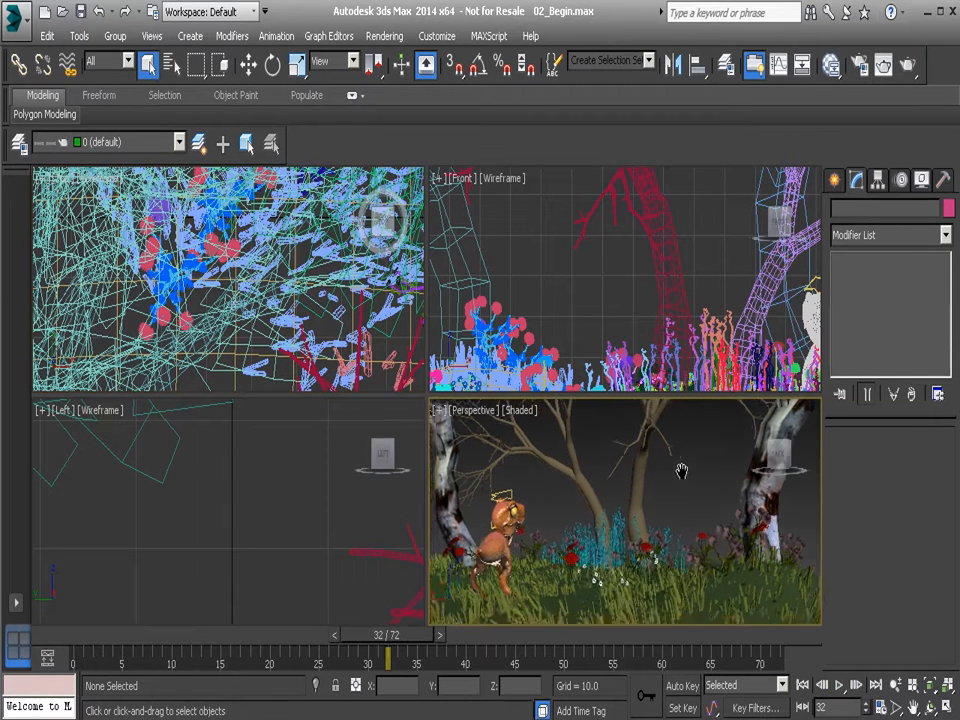
{"action": "left_click", "coordinate": [840, 686]}
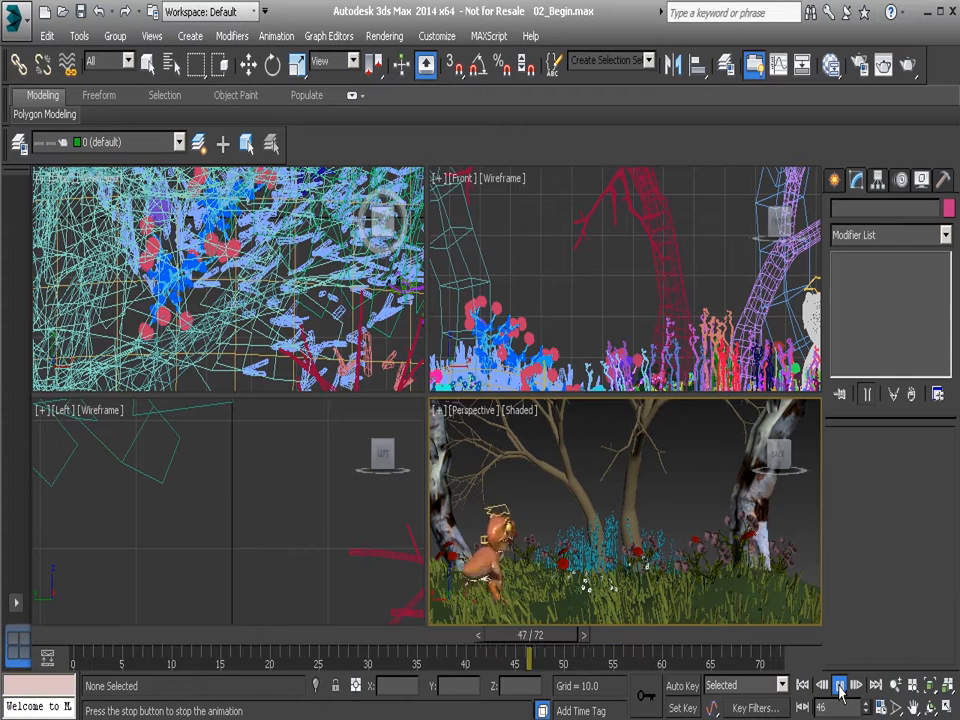
{"action": "left_click", "coordinate": [840, 686]}
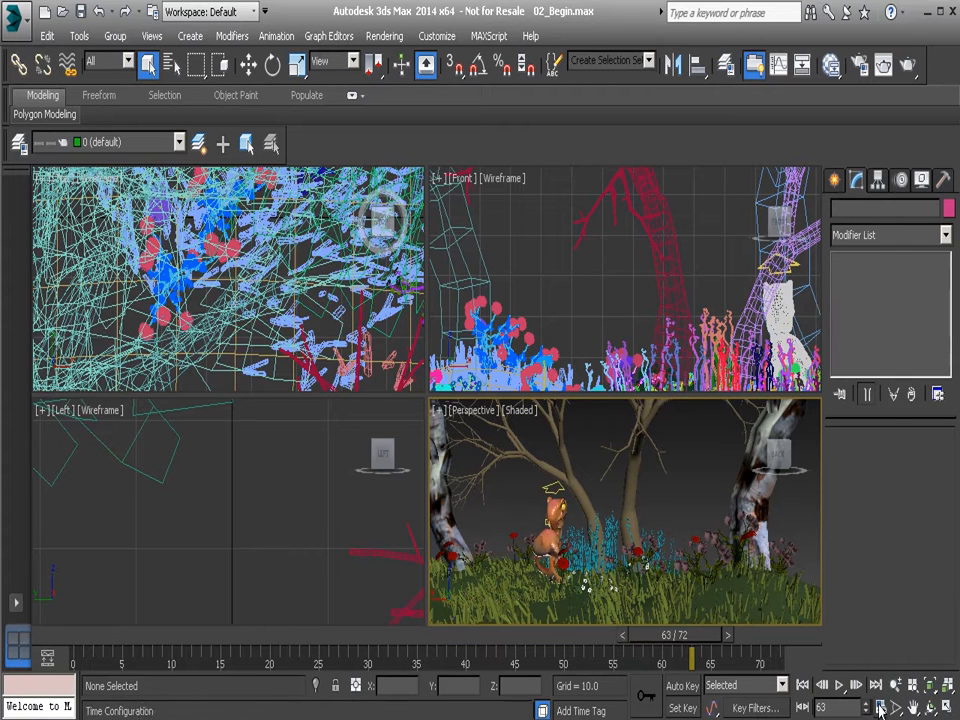
Set the playback speed to 1/2x with Loop enabled in the time configuration and apply it.
{"action": "left_click", "coordinate": [880, 708]}
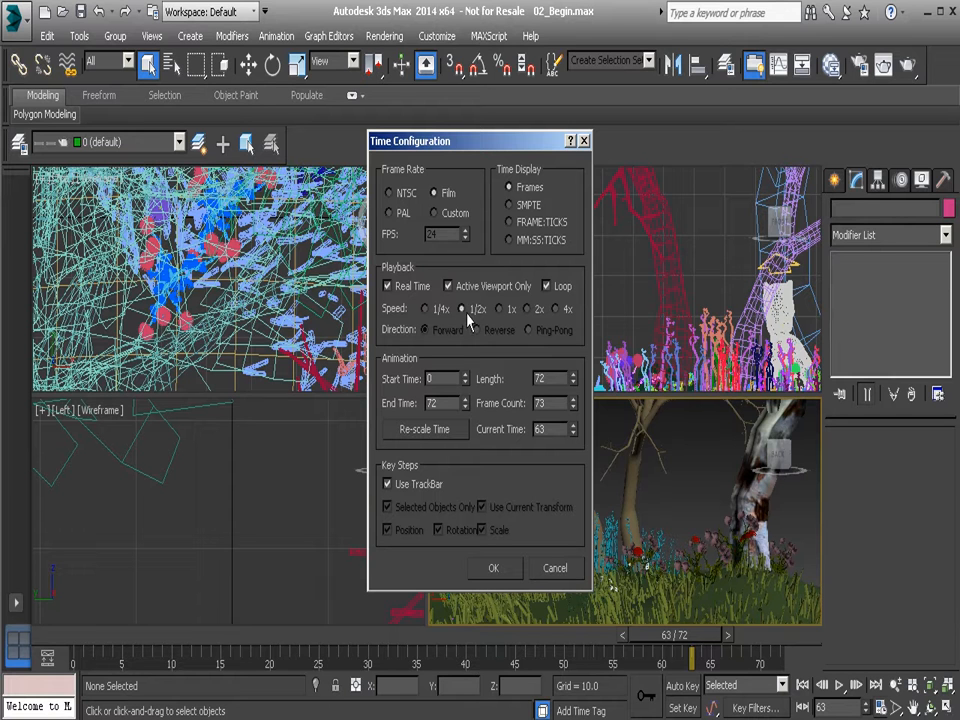
{"action": "left_click", "coordinate": [493, 567]}
Maximize the Perspective viewport and play the animation at half speed, stopping at frame 40.
{"action": "middle_click_drag", "start_coordinate": [640, 549], "coordinate": [622, 542]}
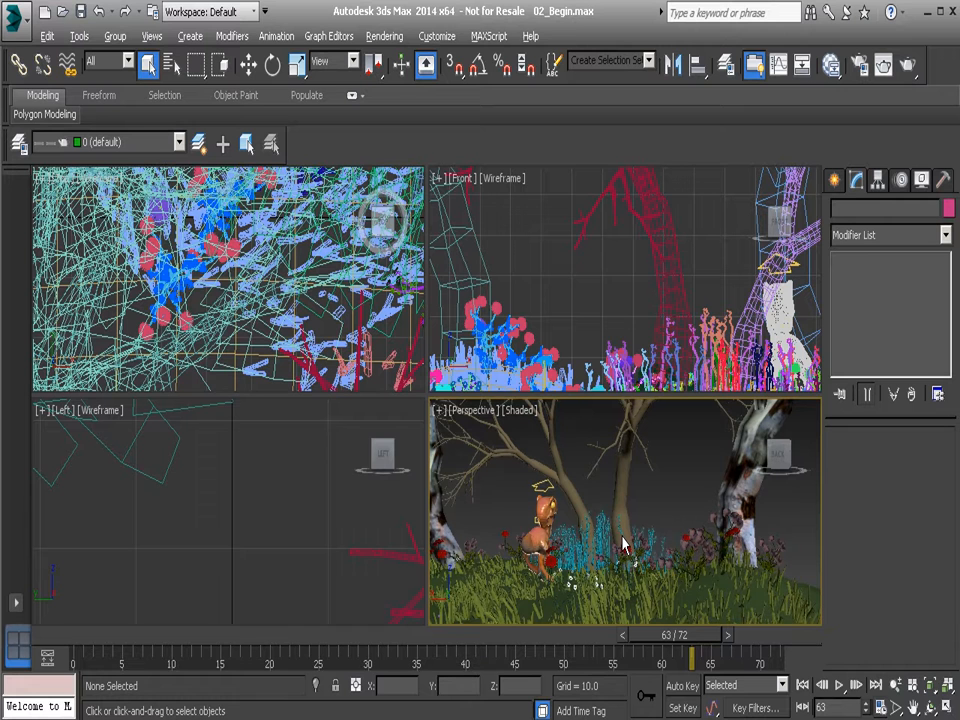
{"action": "key", "text": "alt"}
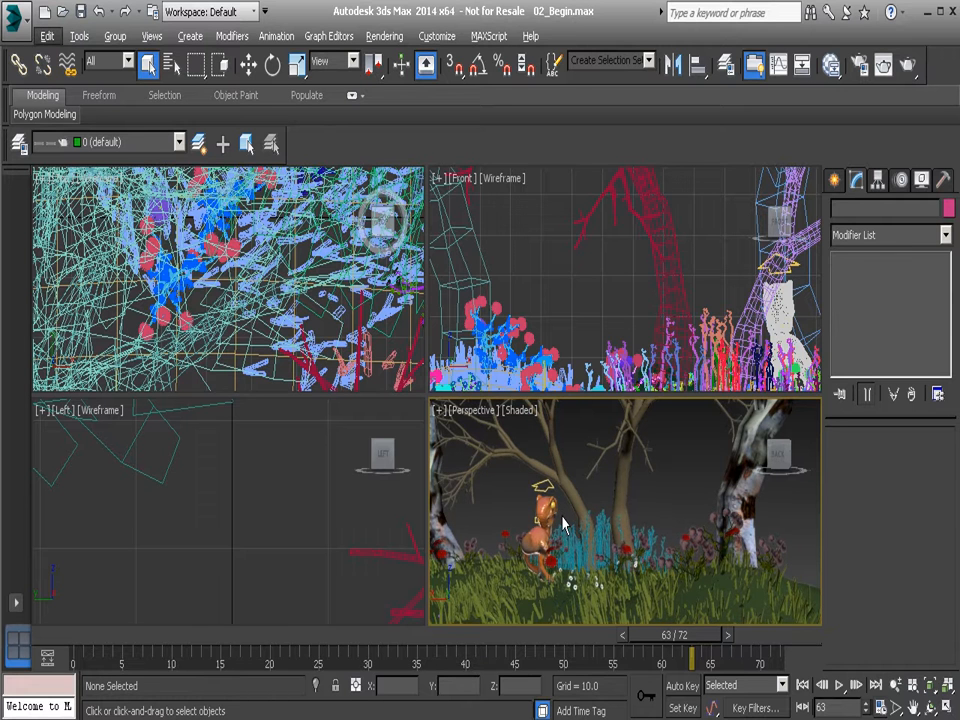
{"action": "key", "text": "alt+w"}
{"action": "middle_click_drag", "start_coordinate": [451, 464], "coordinate": [474, 472]}
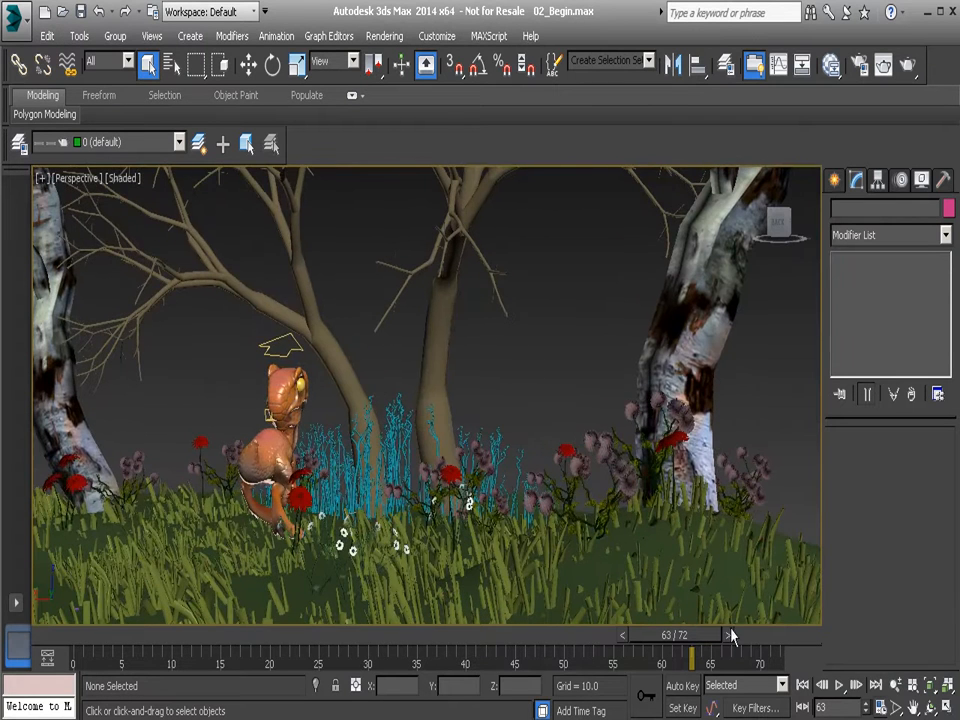
{"action": "left_click", "coordinate": [840, 686]}
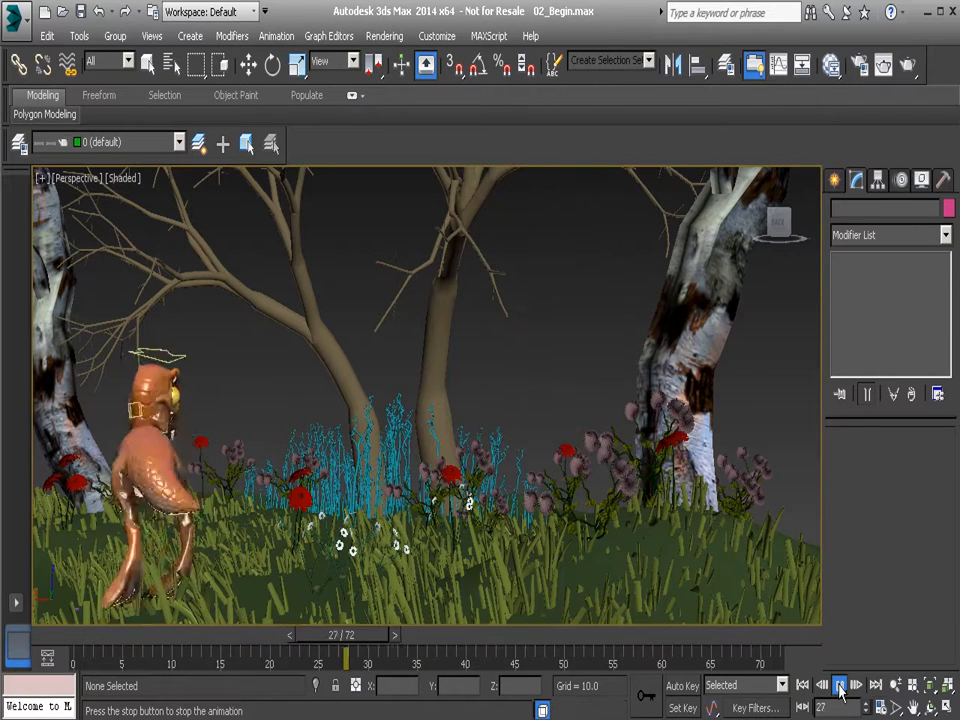
{"action": "left_click", "coordinate": [840, 688]}
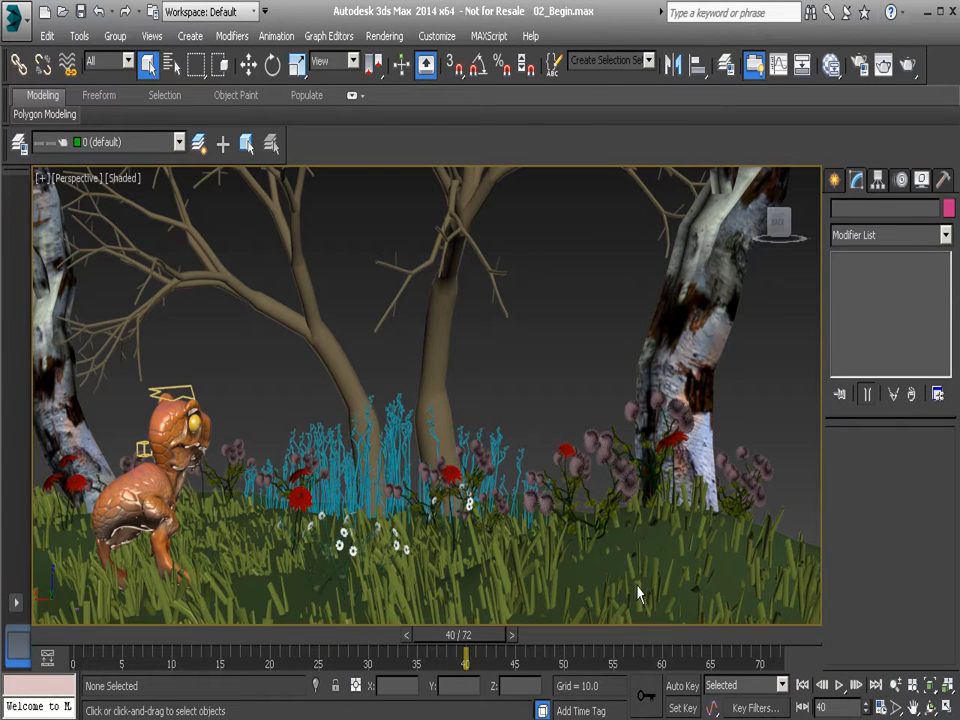
Turn off Real Time and set the playback direction to Reverse in the time configuration, and play the animation, stopping at frame 33.
{"action": "left_click", "coordinate": [877, 706]}
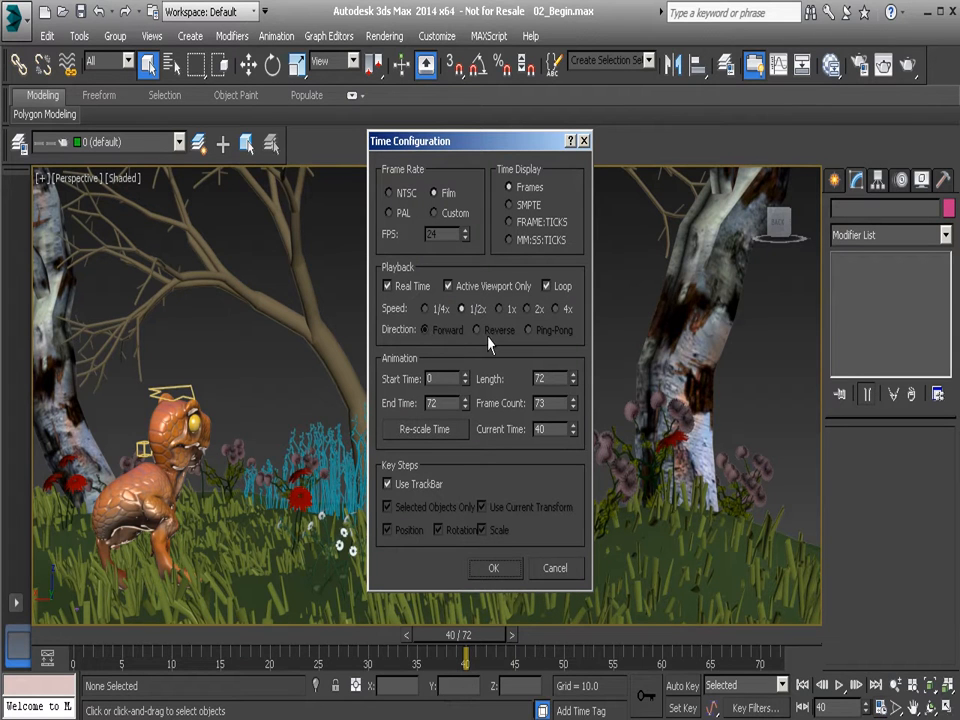
{"action": "left_click", "coordinate": [401, 285]}
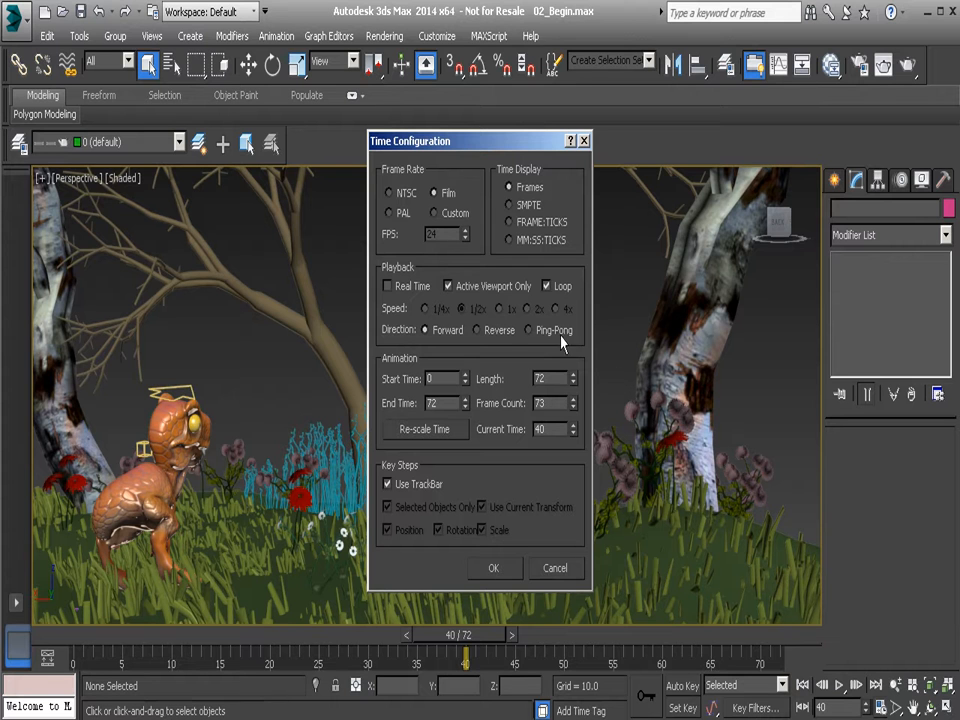
{"action": "left_click", "coordinate": [493, 568]}
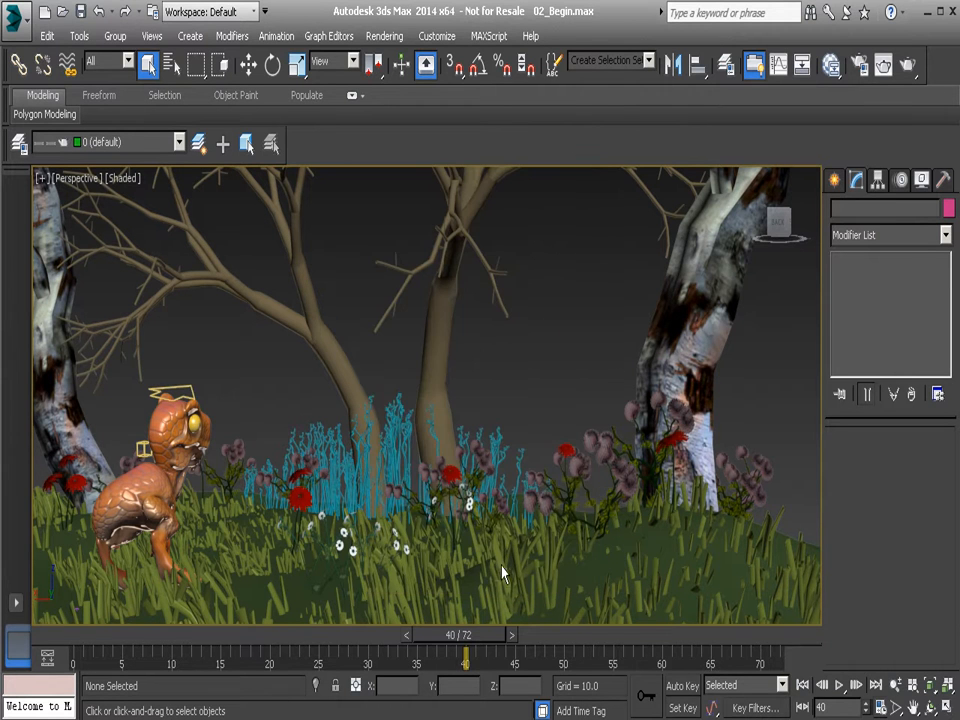
{"action": "left_click", "coordinate": [840, 685]}
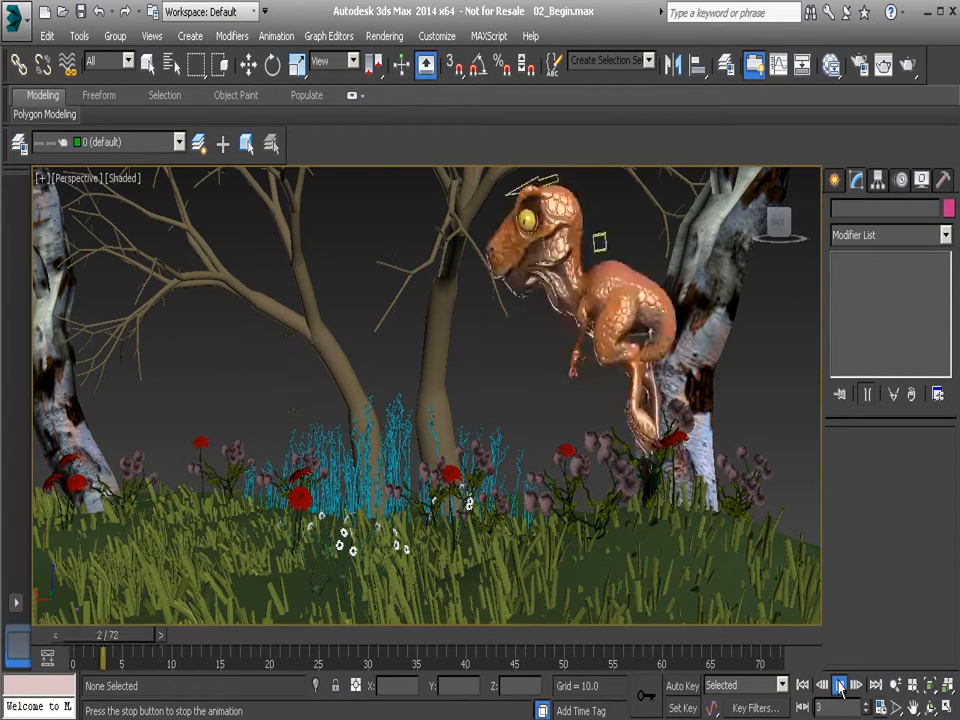
{"action": "left_click", "coordinate": [840, 686]}
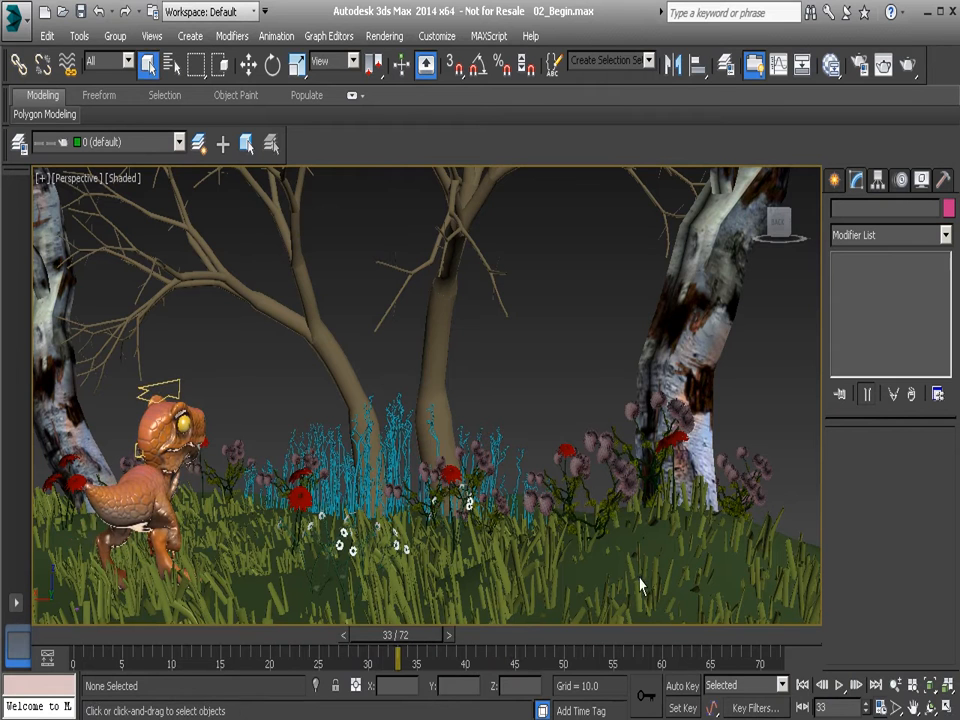
Set the playback direction to Ping-Pong in the time configuration and play the animation, stopping at frame 47.
{"action": "left_click", "coordinate": [881, 708]}
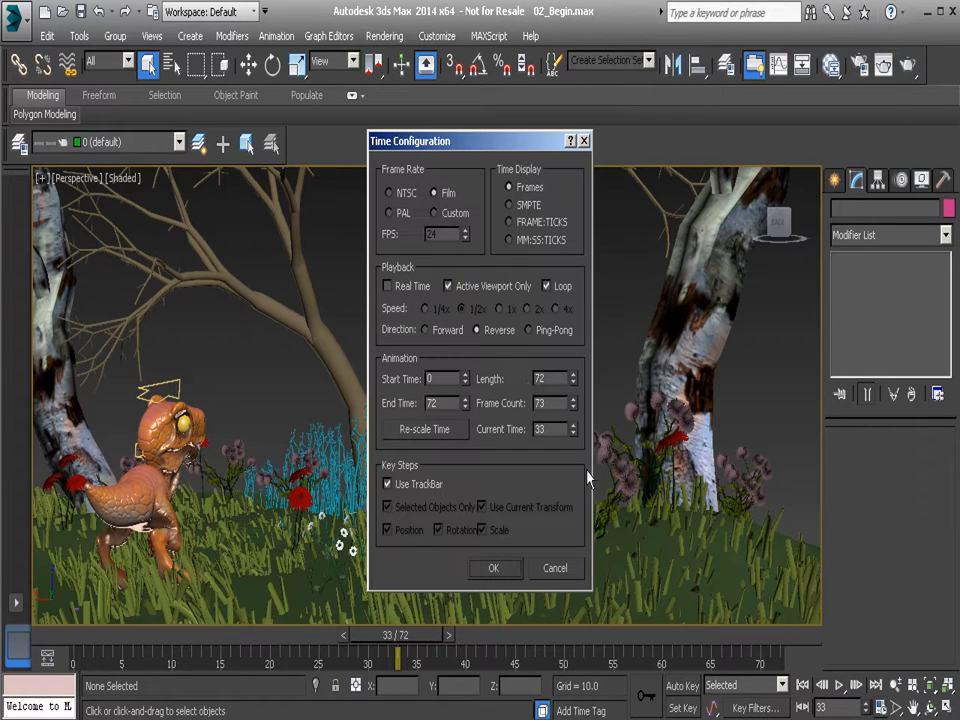
{"action": "left_click", "coordinate": [546, 330]}
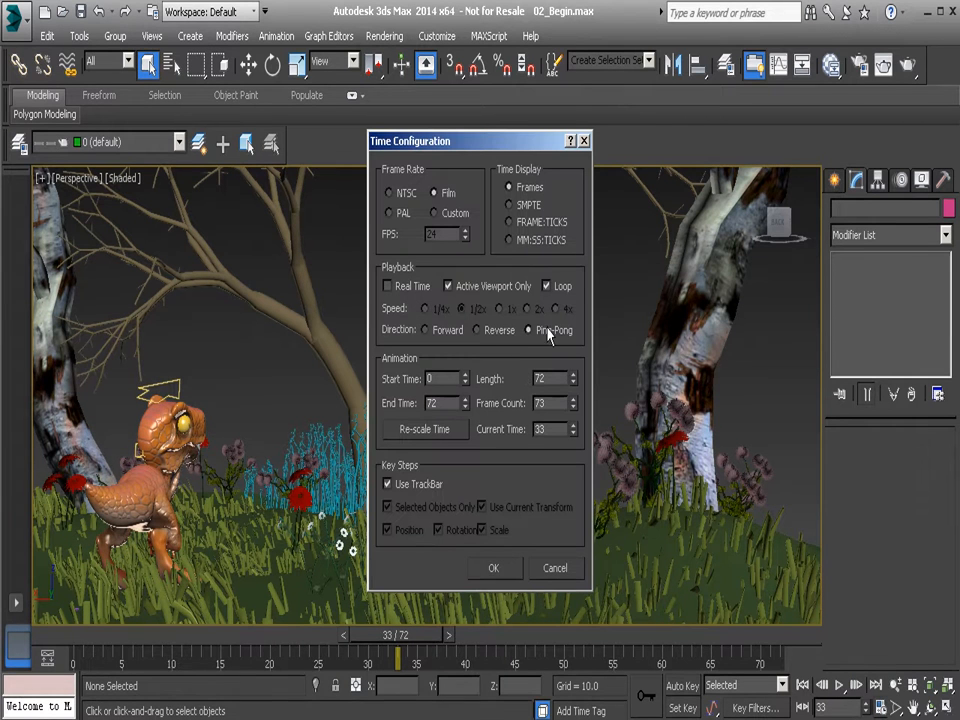
{"action": "left_click", "coordinate": [496, 572]}
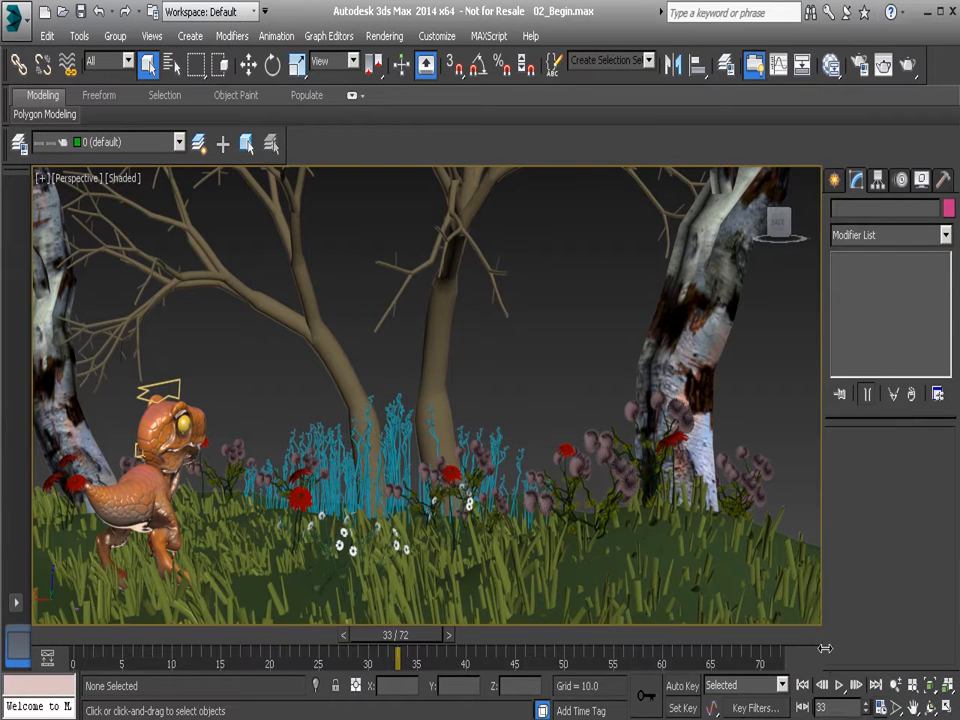
{"action": "left_click", "coordinate": [840, 686]}
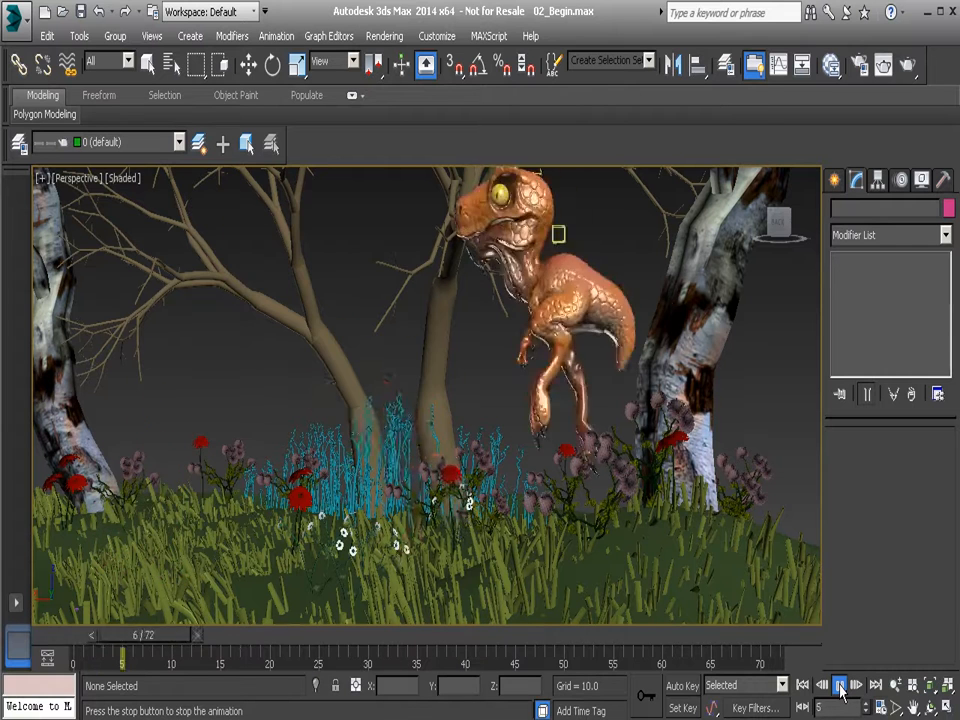
{"action": "left_click", "coordinate": [840, 686]}
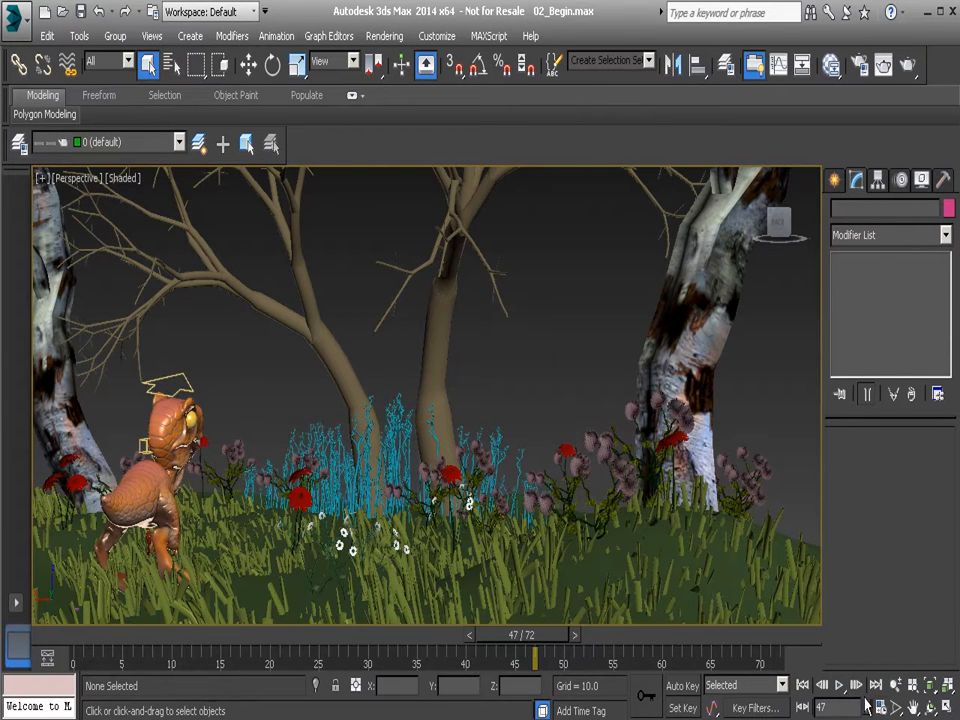
Turn Real Time playback back on, review the animation's end time and frame count, and apply the time configuration.
{"action": "left_click", "coordinate": [880, 707]}
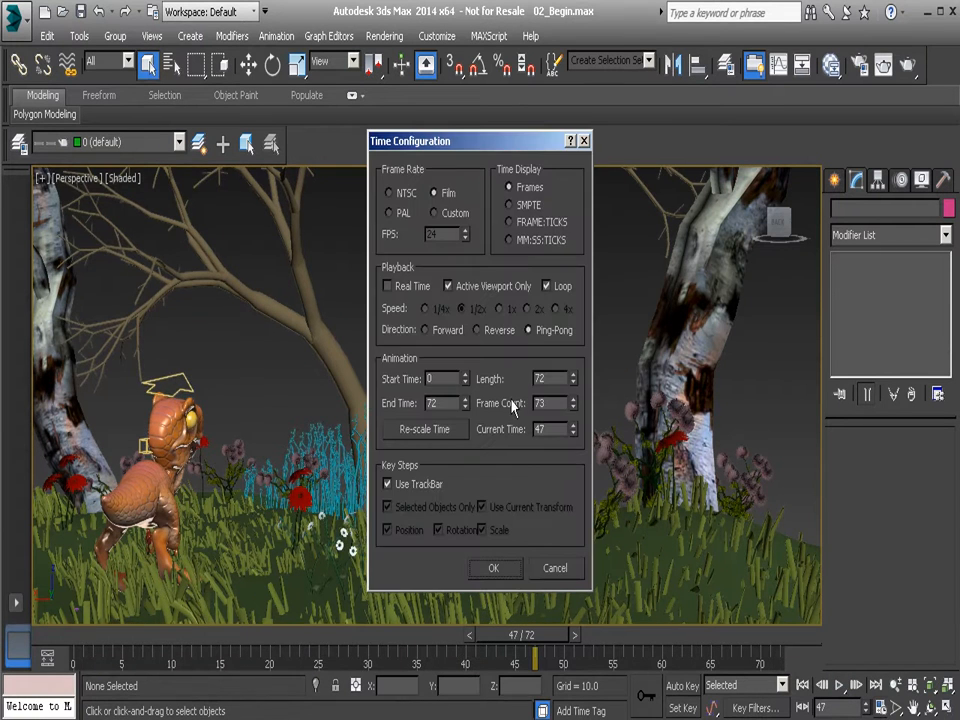
{"action": "left_click", "coordinate": [403, 290]}
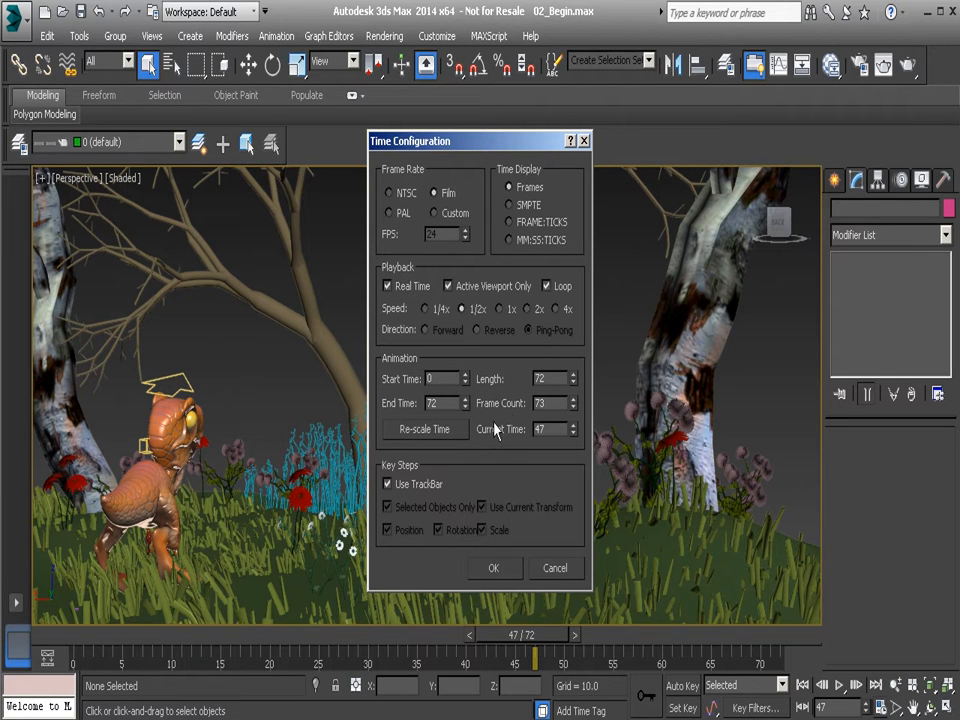
{"action": "left_click", "coordinate": [437, 403]}
{"action": "left_click", "coordinate": [545, 403]}
{"action": "left_click", "coordinate": [493, 568]}
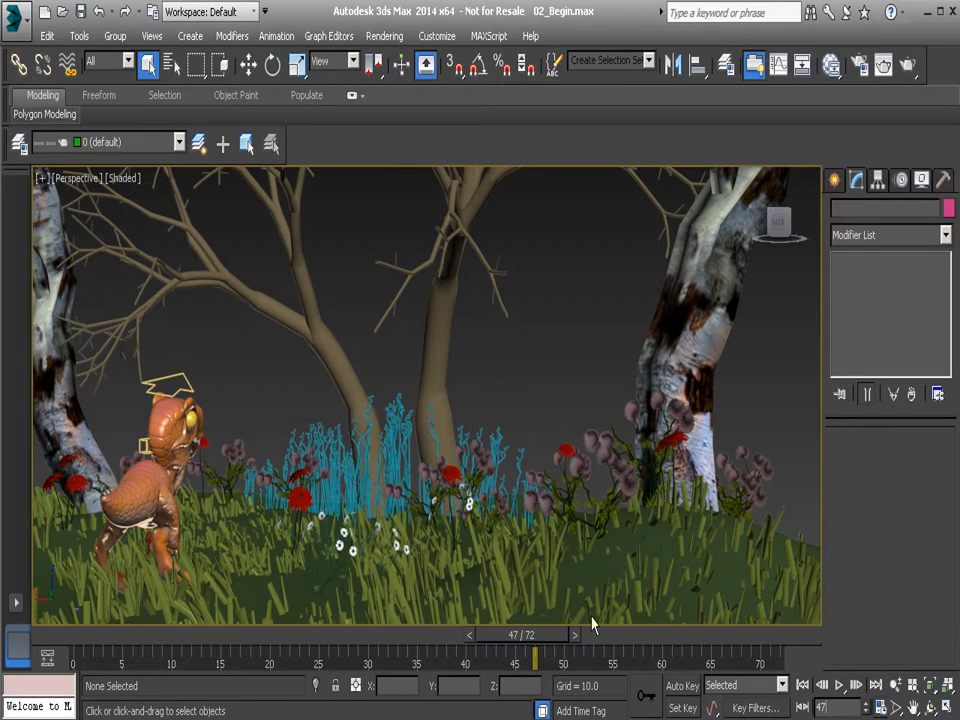
Scrub to frame 46, set the current frame to 25 by number, and scrub forward to frame 44.
{"action": "left_click_drag", "start_coordinate": [535, 637], "coordinate": [522, 670]}
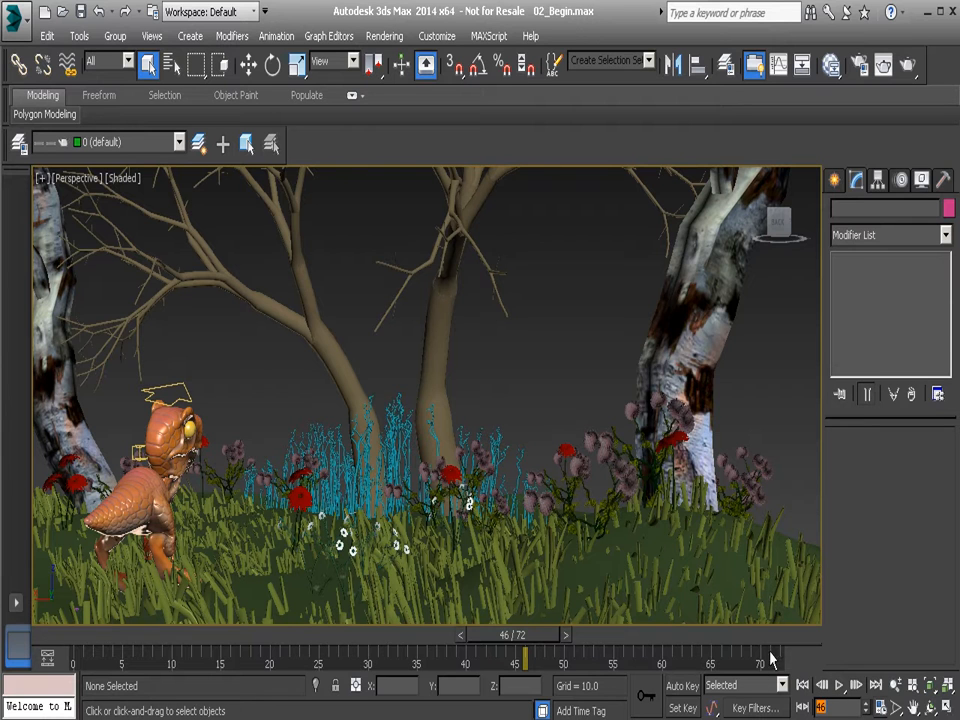
{"action": "left_click", "coordinate": [821, 706]}
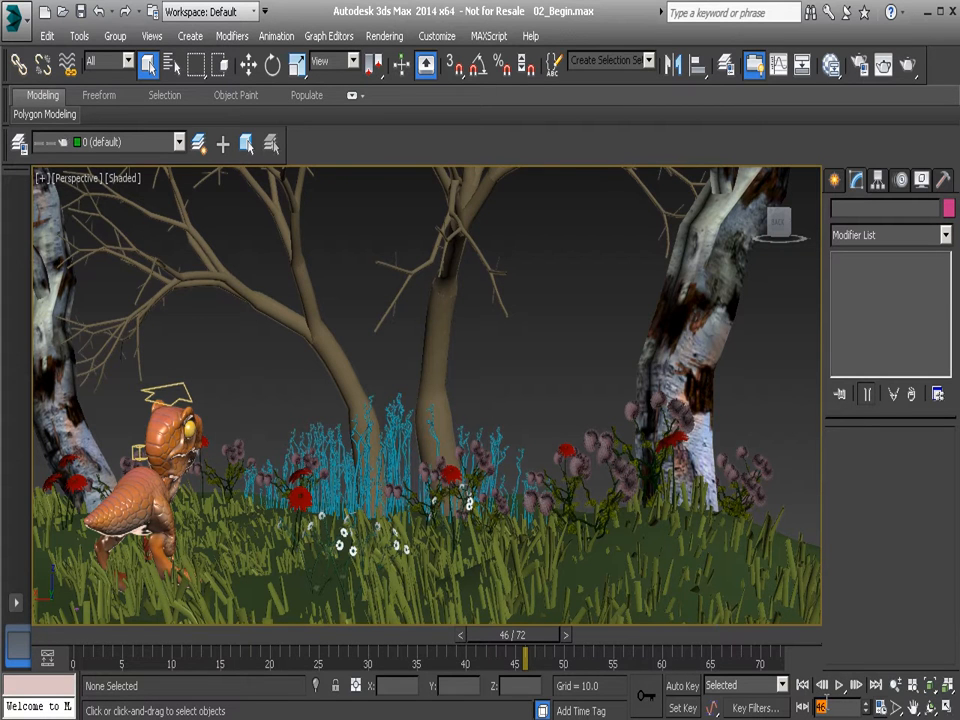
{"action": "type", "text": "25"}
{"action": "key", "text": "Return"}
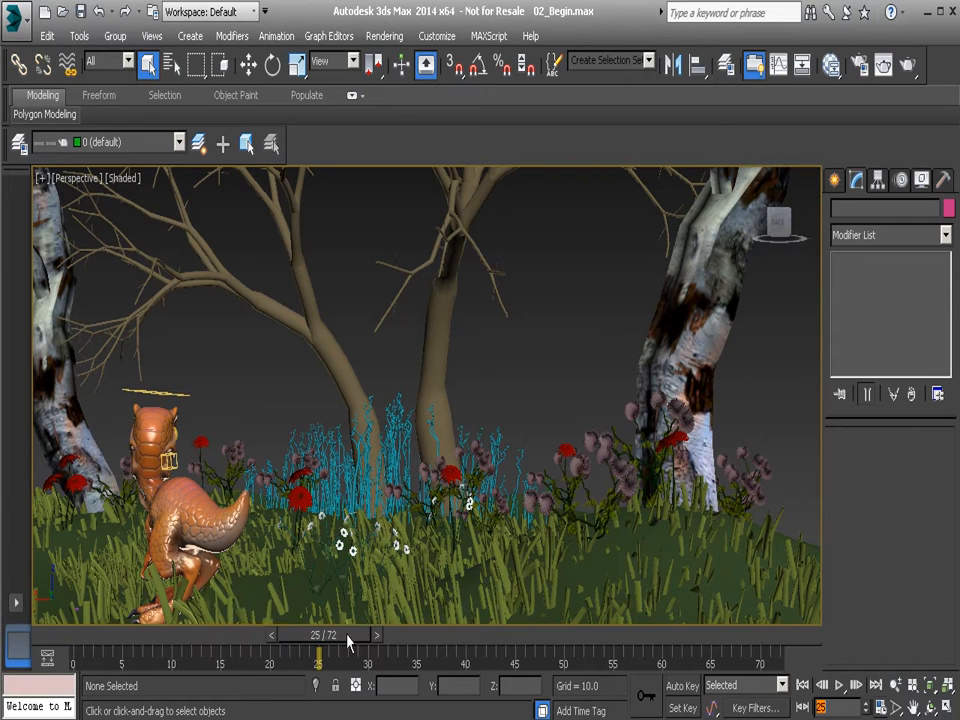
{"action": "mouse_move", "coordinate": [348, 641]}
{"action": "left_mouse_down"}
{"action": "mouse_move", "coordinate": [300, 639]}
{"action": "mouse_move", "coordinate": [345, 652]}
{"action": "left_mouse_up"}
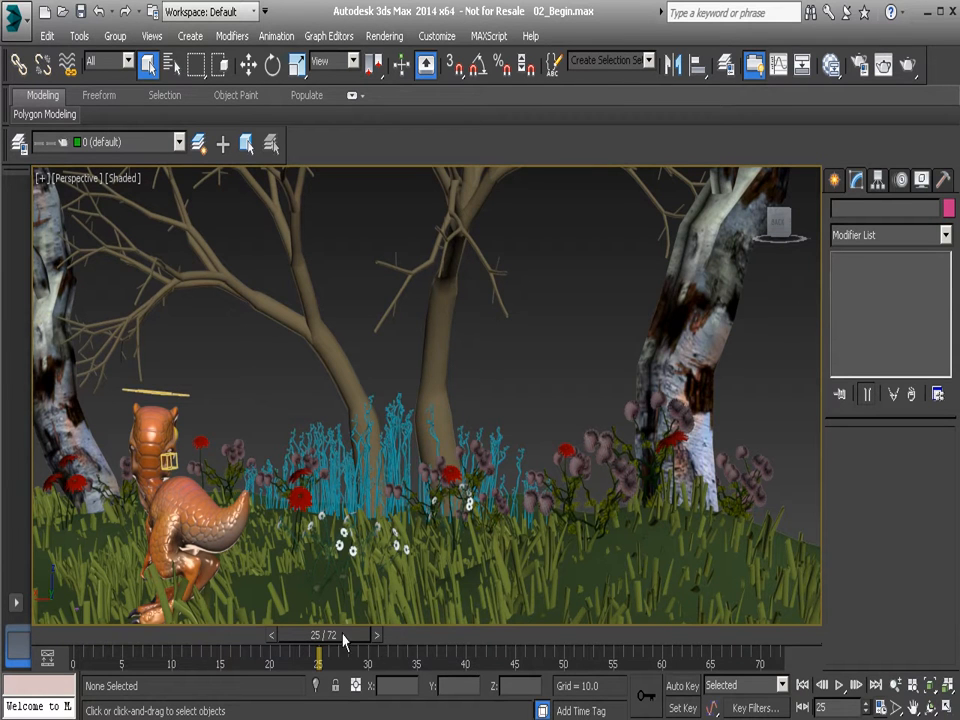
{"action": "left_click_drag", "start_coordinate": [353, 651], "coordinate": [522, 661]}
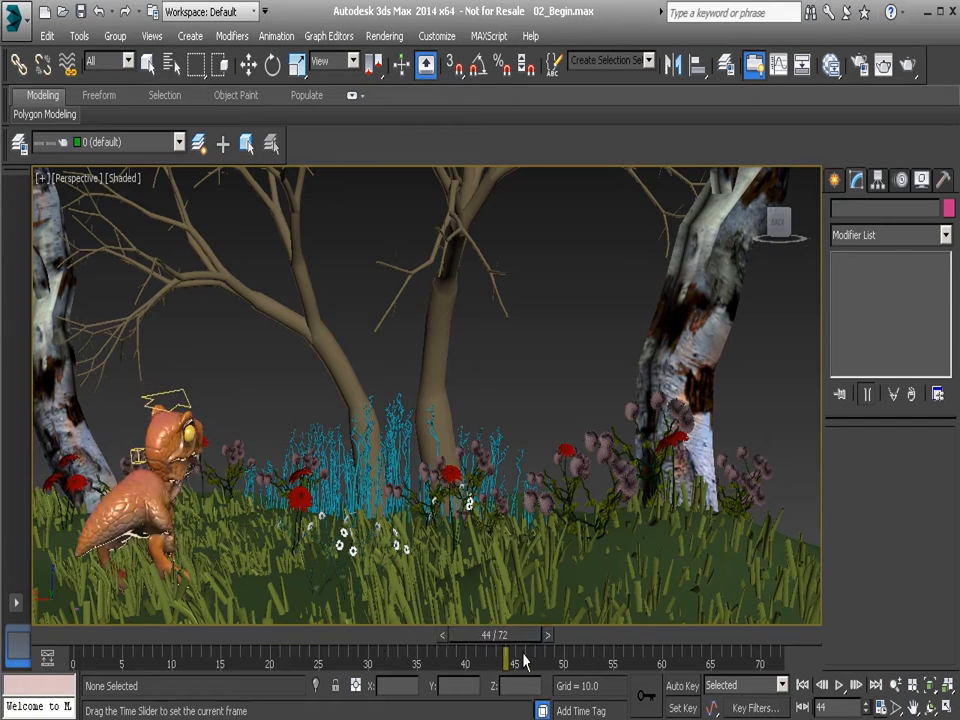
{"action": "key", "text": "q"}
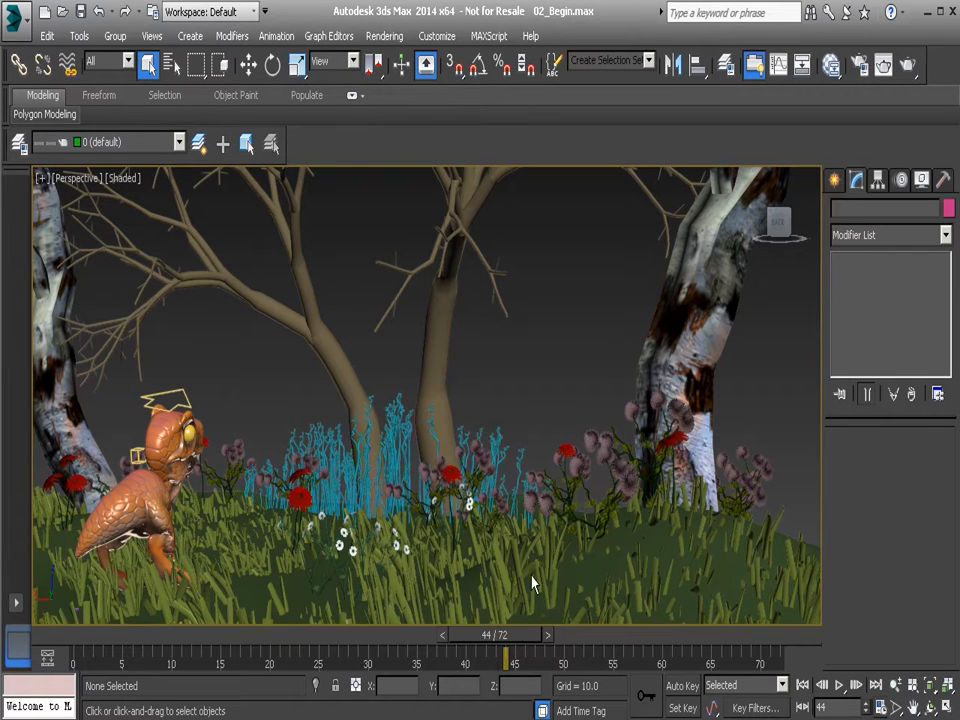
Re-scale the animation time to a length of 200 frames and play it back, stopping at frame 131.
{"action": "left_click", "coordinate": [880, 706]}
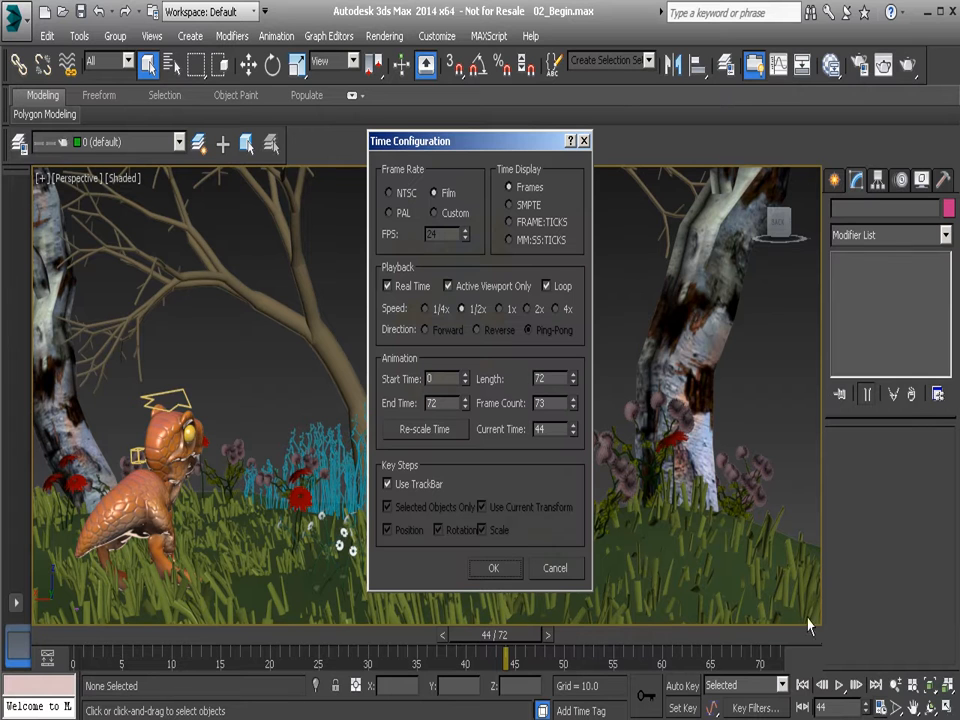
{"action": "left_click", "coordinate": [424, 431]}
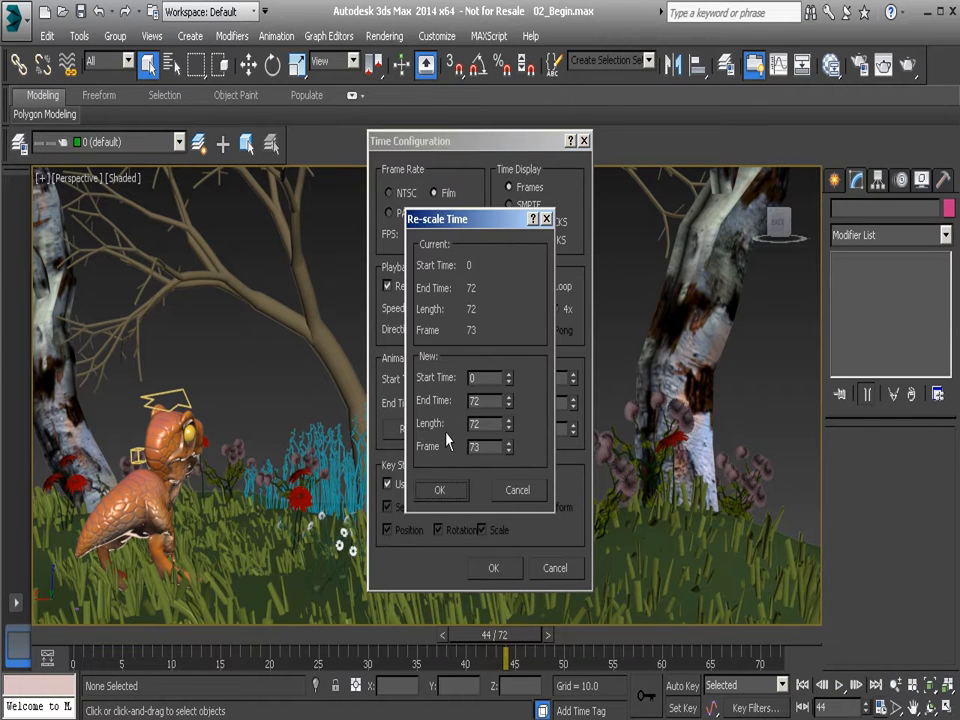
{"action": "left_click", "coordinate": [485, 427]}
{"action": "type", "text": "200"}
{"action": "left_click", "coordinate": [448, 496]}
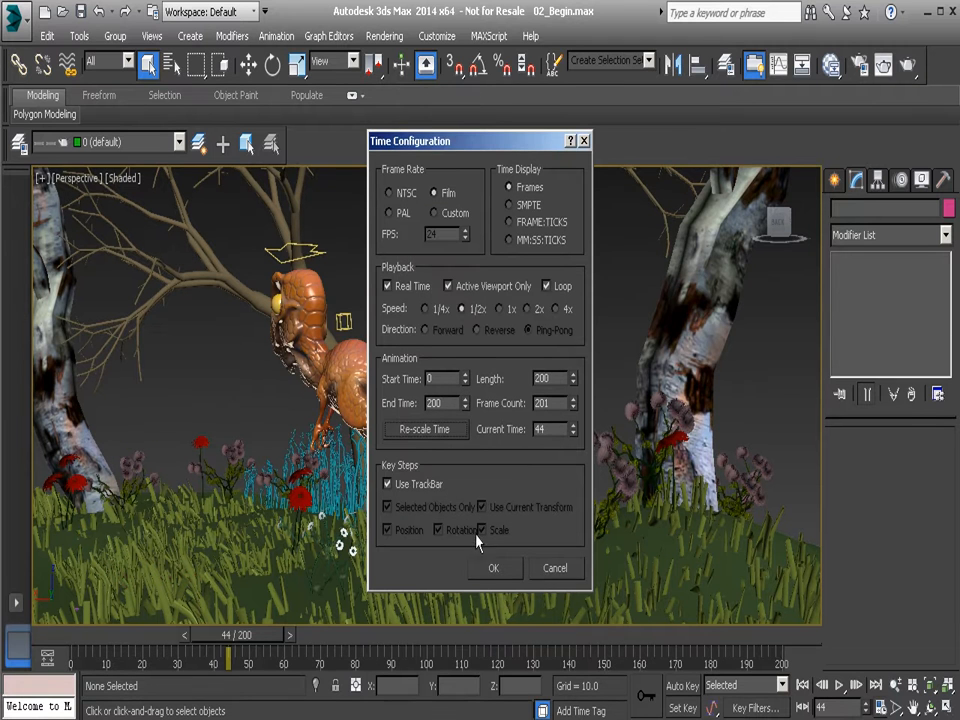
{"action": "left_click", "coordinate": [495, 567]}
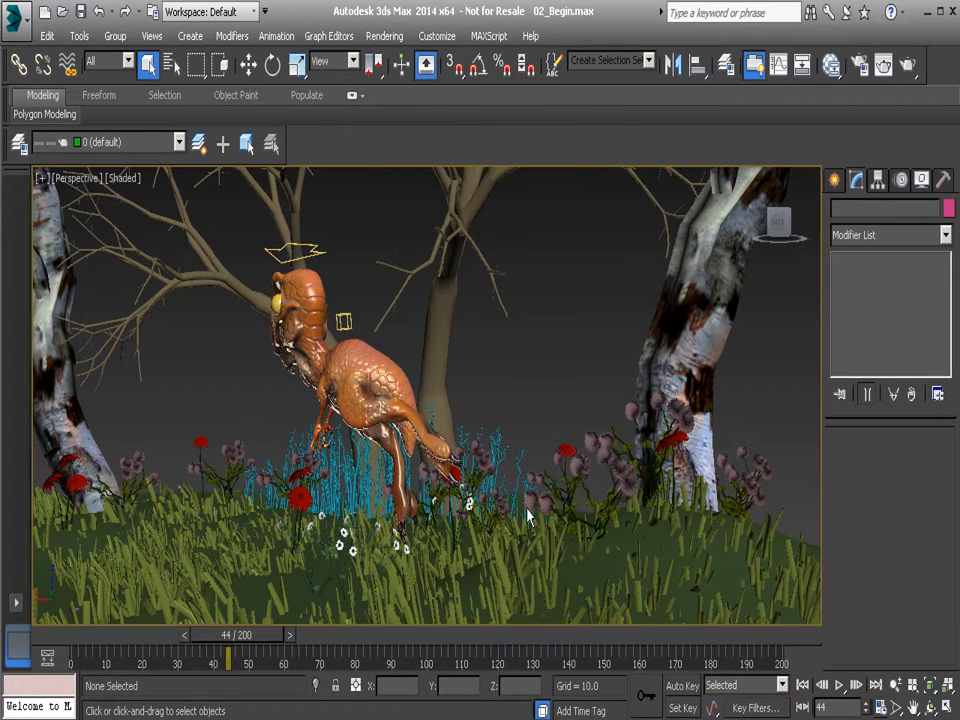
{"action": "left_click", "coordinate": [840, 685]}
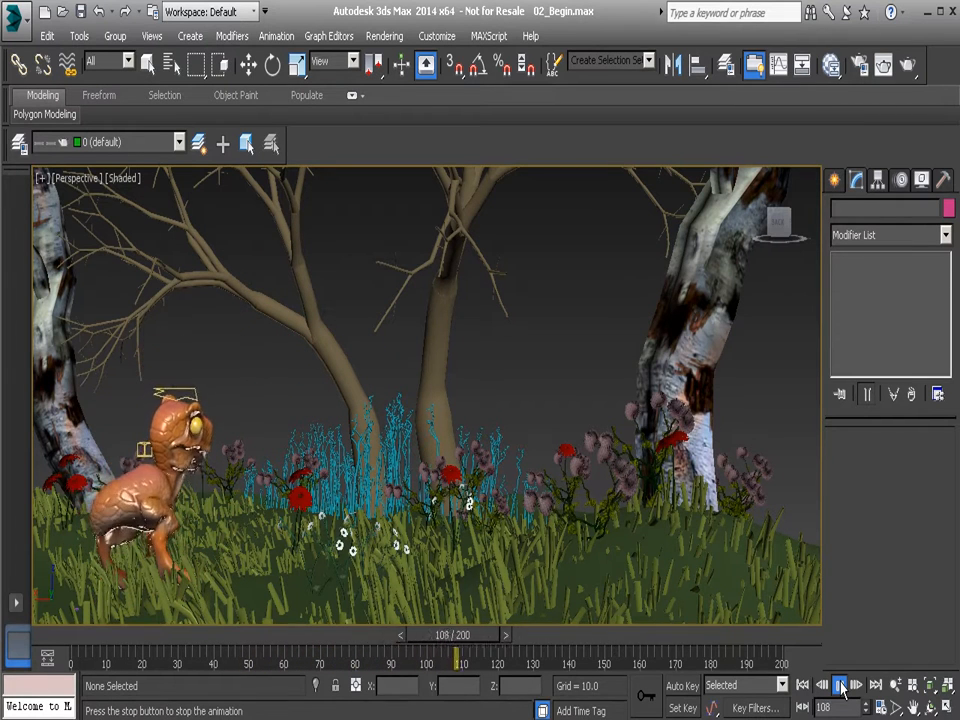
{"action": "left_click", "coordinate": [841, 686]}
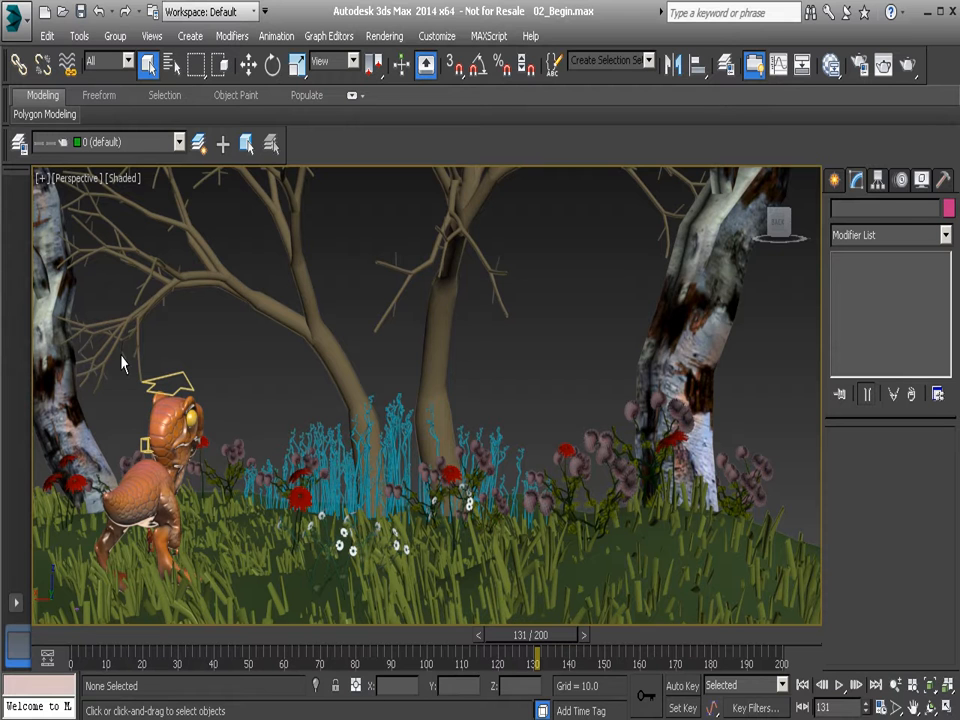
Select the dinosaur's head control Anim_Head_IK01, toggle Use TrackBar off and back on in the key steps settings, and apply.
{"action": "left_click", "coordinate": [181, 380]}
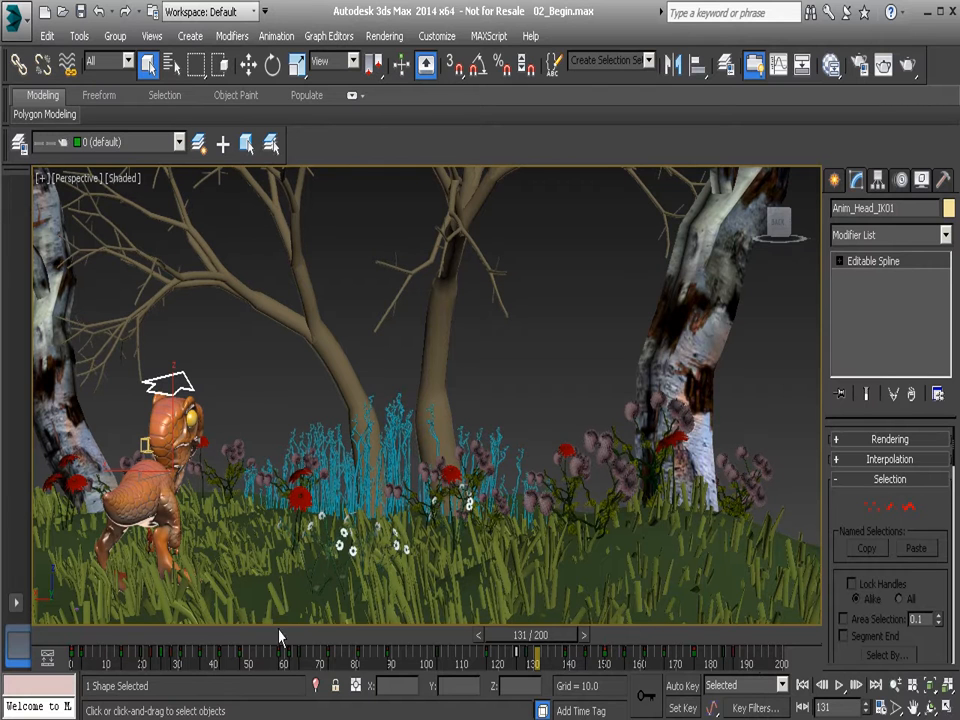
{"action": "left_click", "coordinate": [881, 708]}
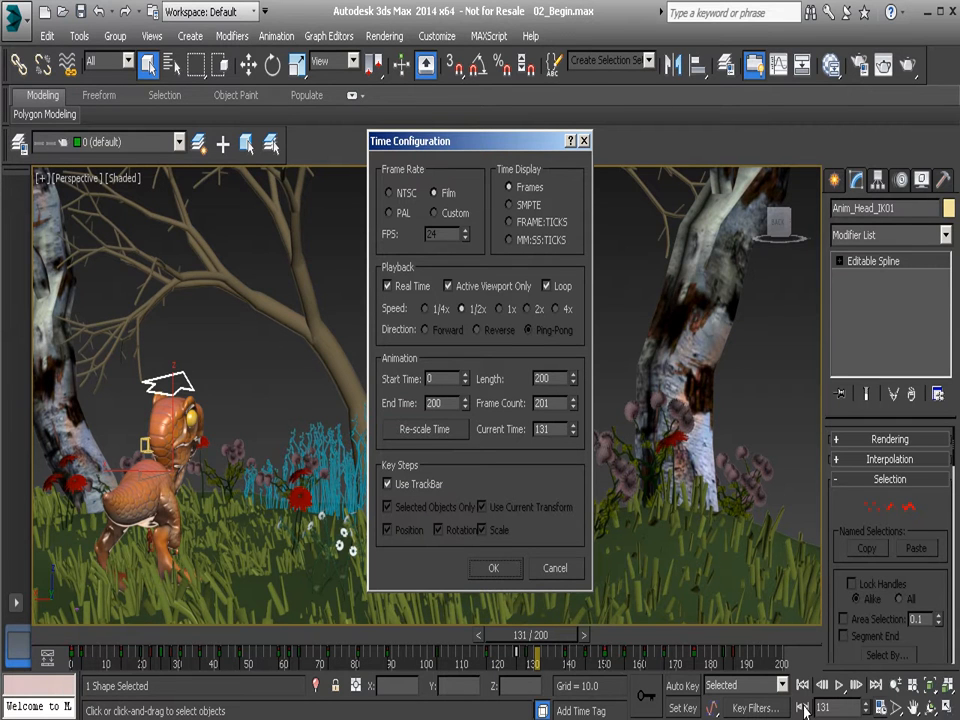
{"action": "left_click", "coordinate": [388, 484]}
{"action": "left_click", "coordinate": [388, 484]}
{"action": "left_click", "coordinate": [507, 570]}
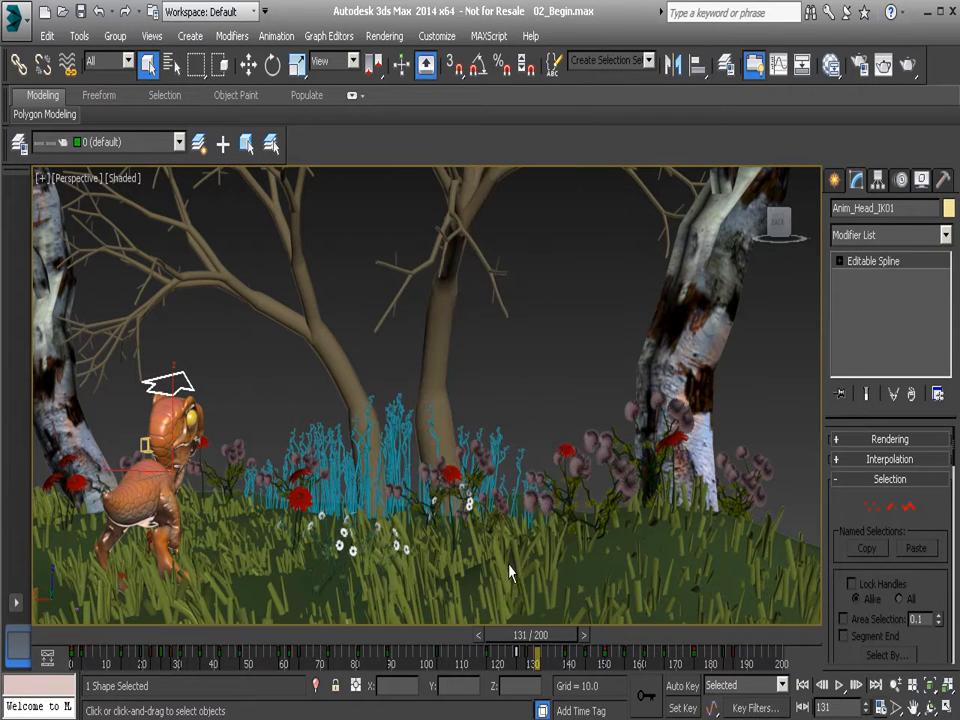
Enable Key Mode and step back through the head control's keys to 63:177.
{"action": "left_click", "coordinate": [803, 707]}
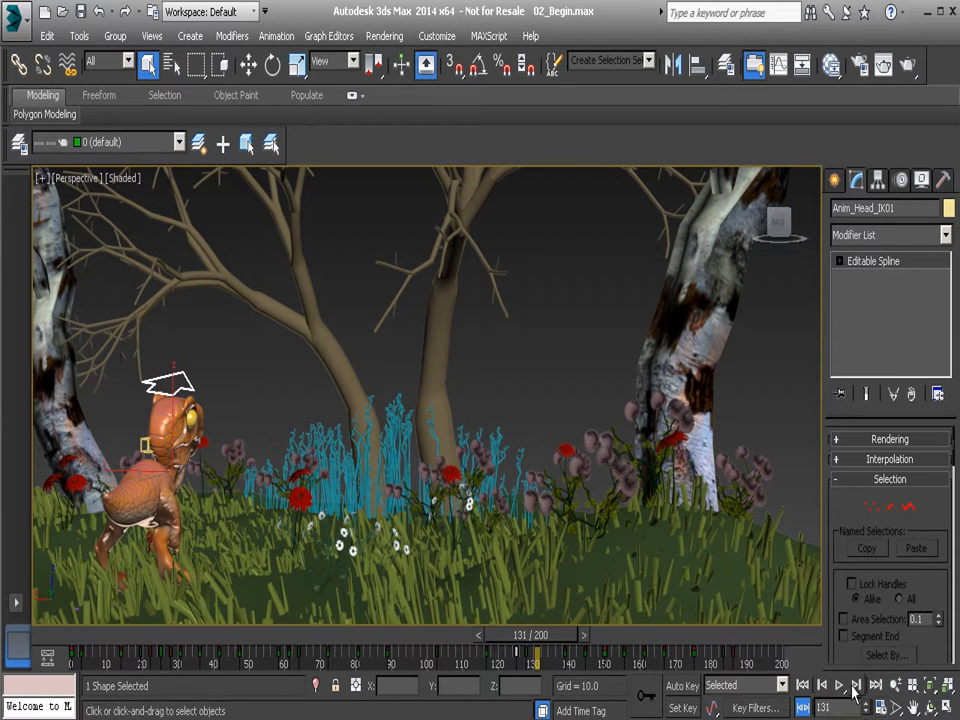
{"action": "left_click", "coordinate": [822, 686]}
{"action": "left_click", "coordinate": [823, 690]}
{"action": "left_click", "coordinate": [823, 690]}
{"action": "left_click", "coordinate": [823, 690]}
{"action": "left_click", "coordinate": [823, 686]}
{"action": "left_click", "coordinate": [823, 686]}
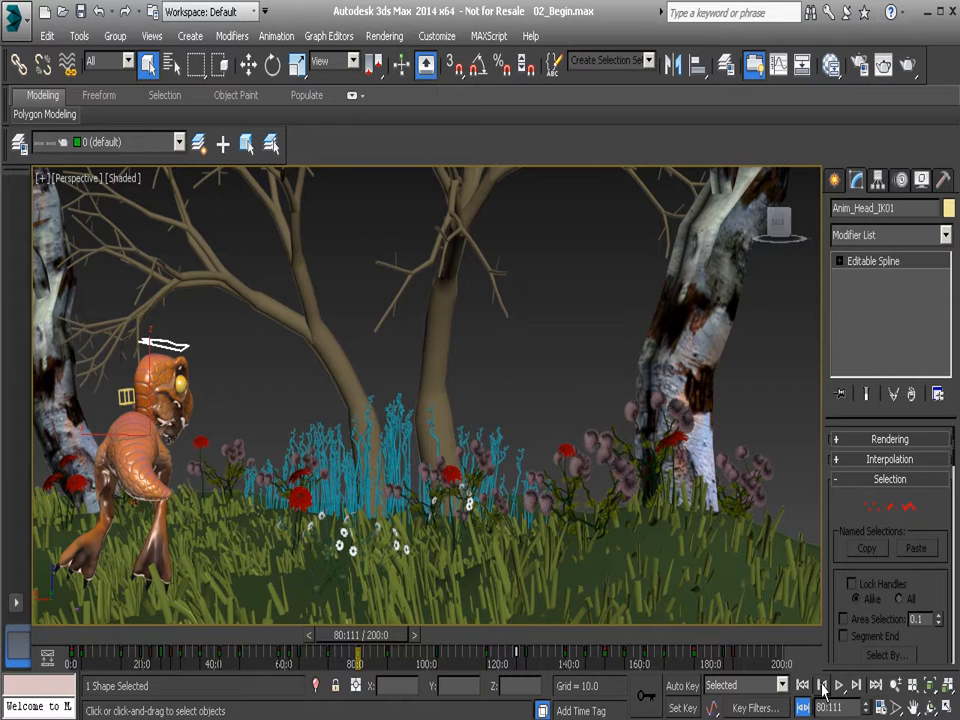
{"action": "left_click", "coordinate": [823, 688]}
{"action": "left_click", "coordinate": [823, 688]}
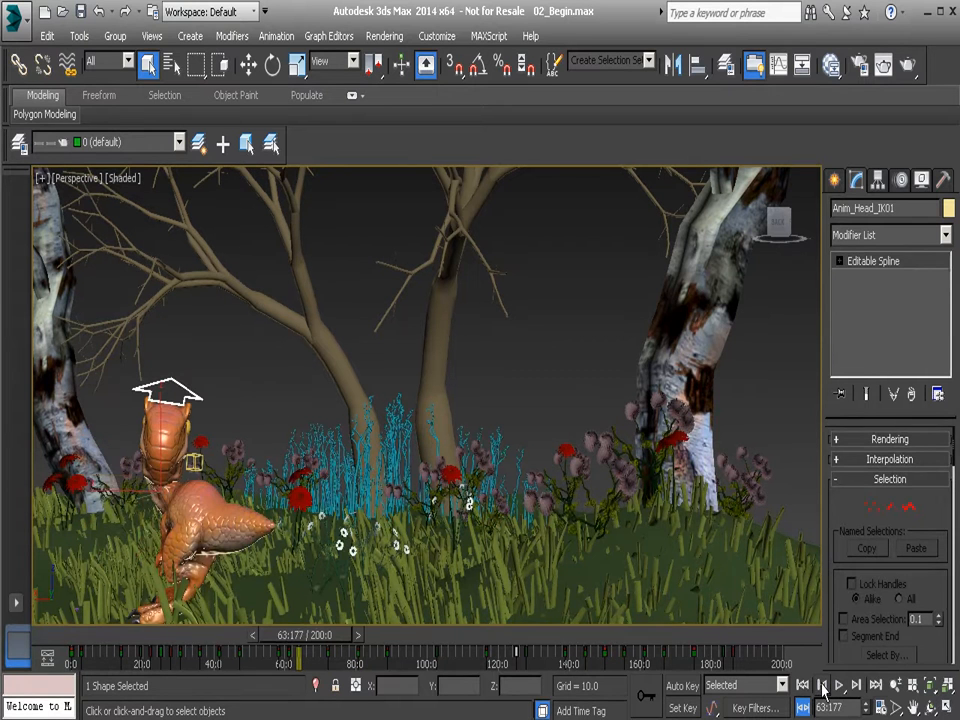
Turn off Use TrackBar and Selected Objects Only in the key steps settings and apply the time configuration.
{"action": "left_click", "coordinate": [881, 708]}
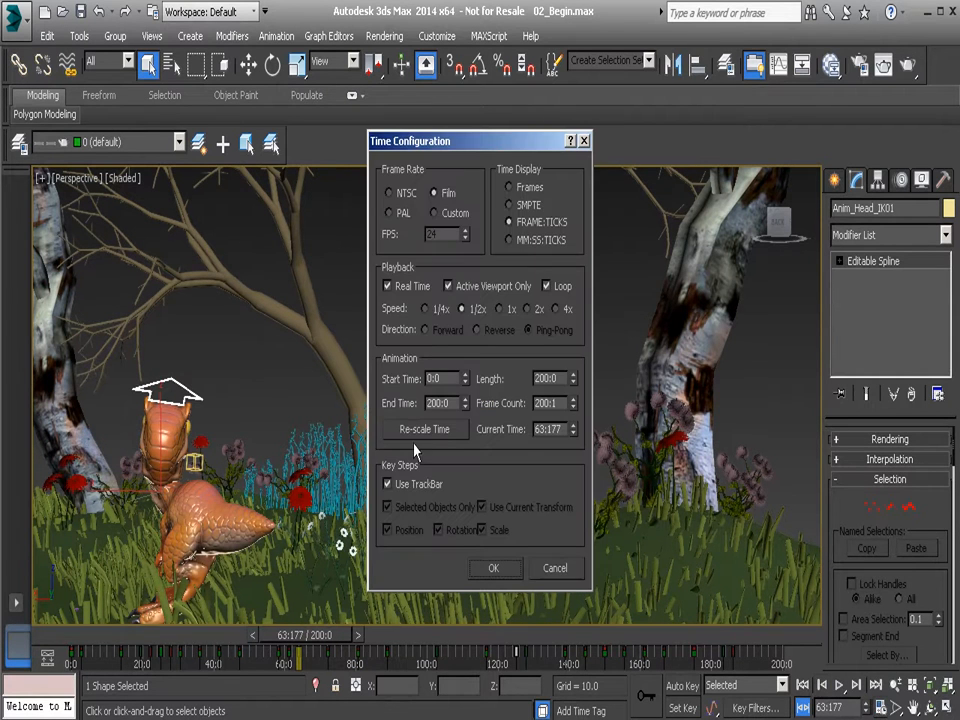
{"action": "left_click", "coordinate": [388, 484]}
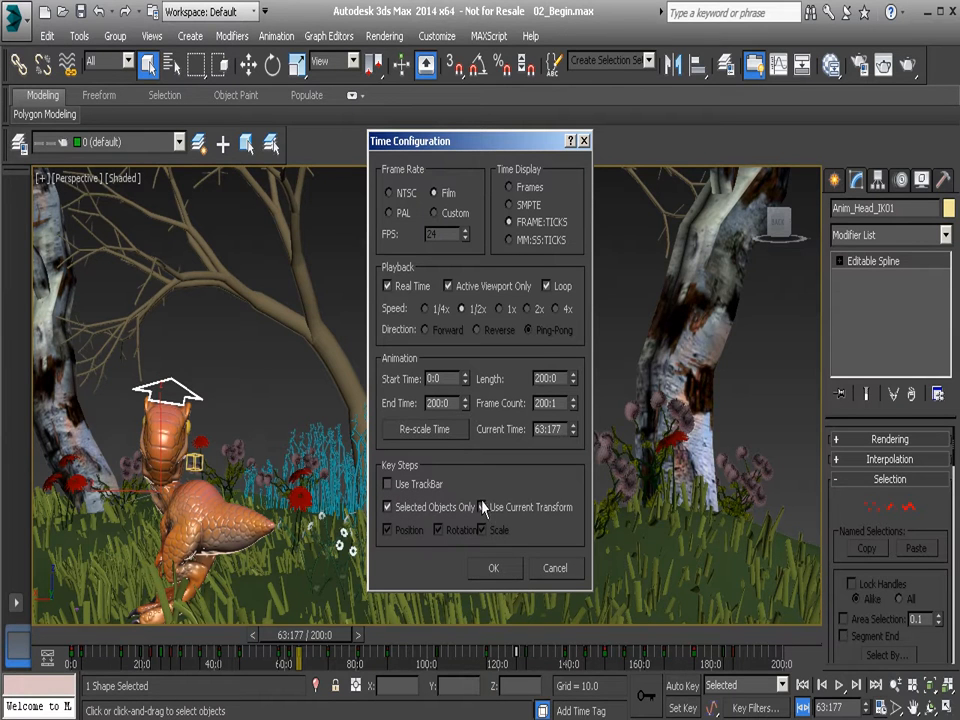
{"action": "left_click", "coordinate": [482, 507]}
{"action": "left_click", "coordinate": [409, 508]}
{"action": "left_click", "coordinate": [493, 568]}
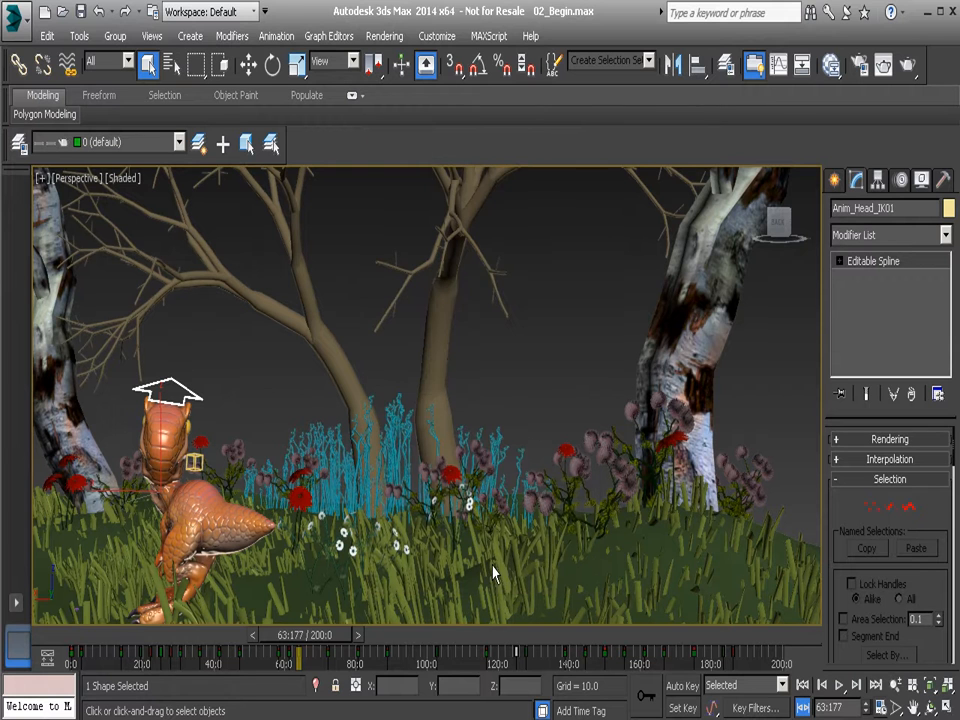
Step back through the previous keys to 47:44 using the changed key steps settings.
{"action": "left_click", "coordinate": [823, 686]}
{"action": "left_click", "coordinate": [823, 686]}
{"action": "left_click", "coordinate": [823, 686]}
{"action": "left_click", "coordinate": [823, 686]}
{"action": "left_click", "coordinate": [823, 686]}
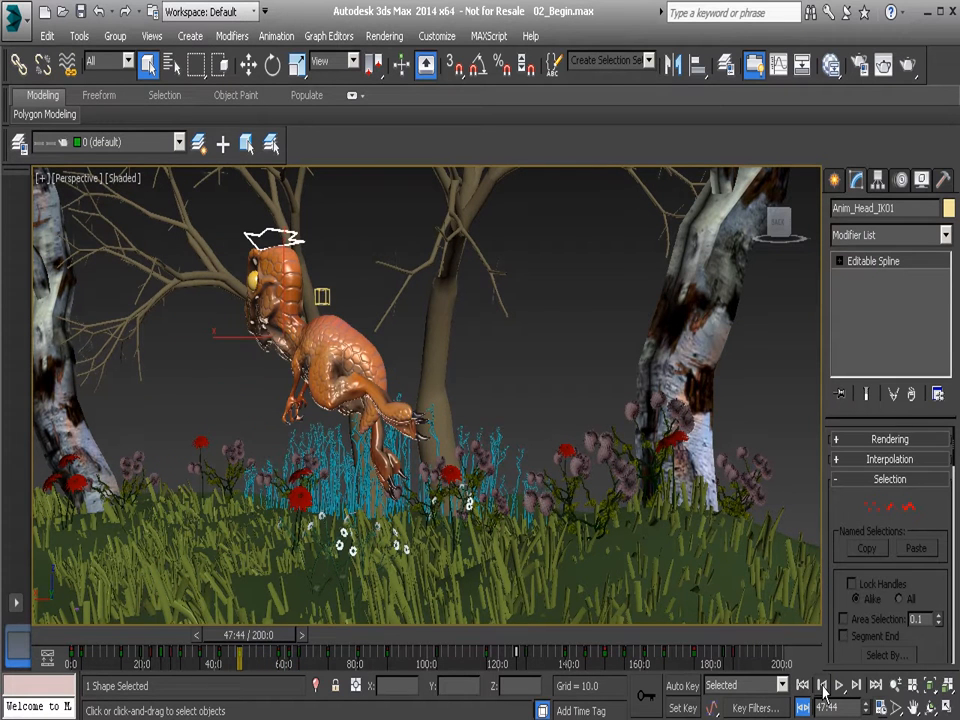
Review the Use Current Transform option in the key steps settings of the time configuration.
{"action": "left_click", "coordinate": [879, 707]}
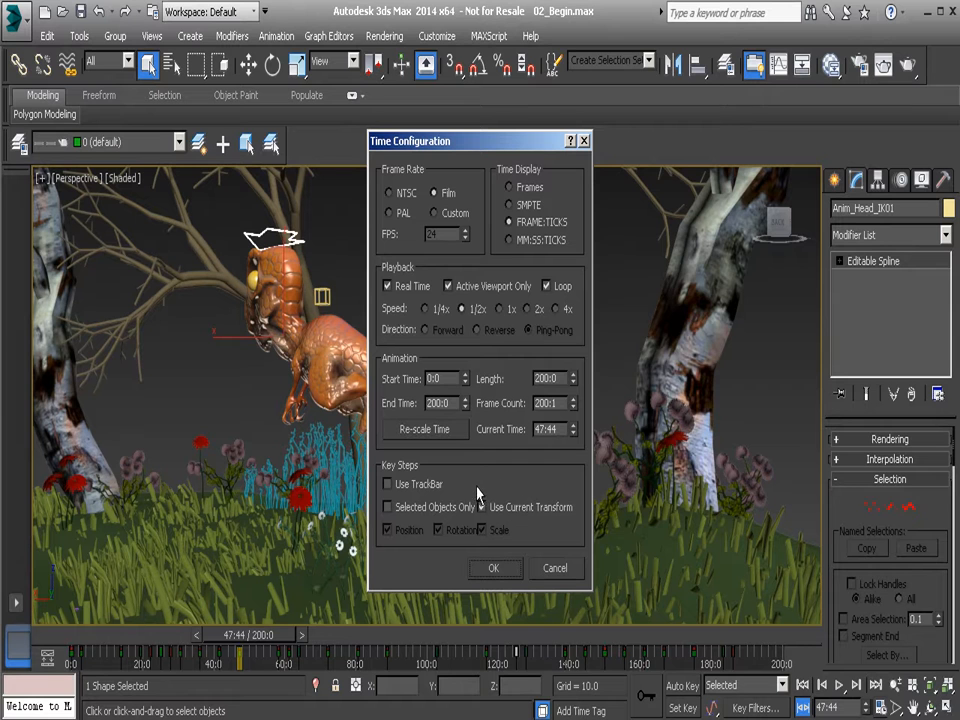
{"action": "left_click_drag", "start_coordinate": [489, 137], "coordinate": [524, 135]}
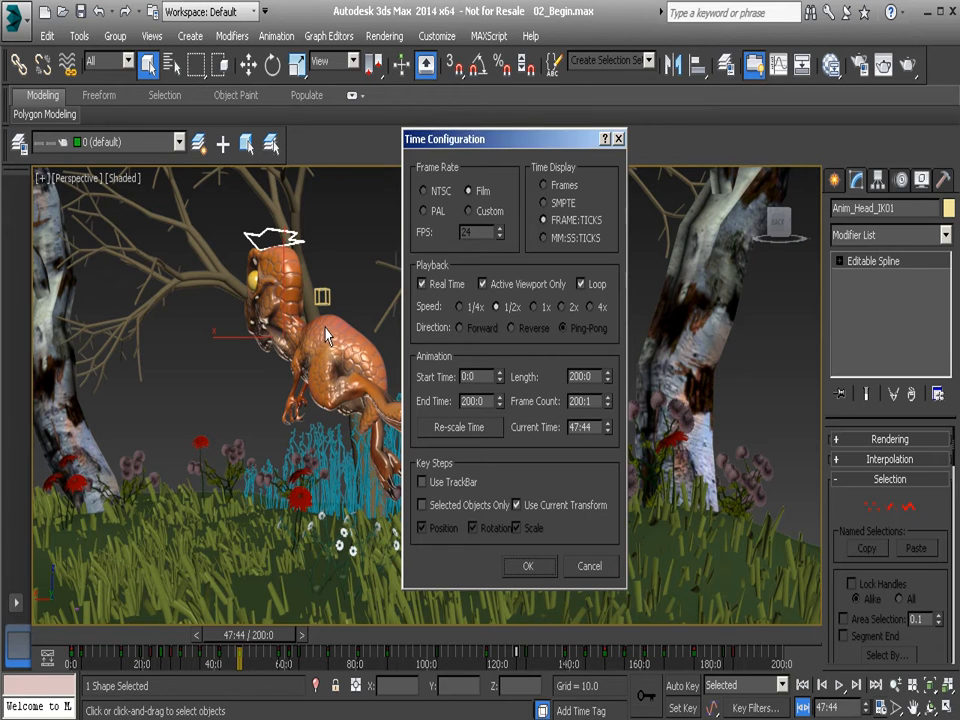
{"action": "left_click", "coordinate": [535, 568]}
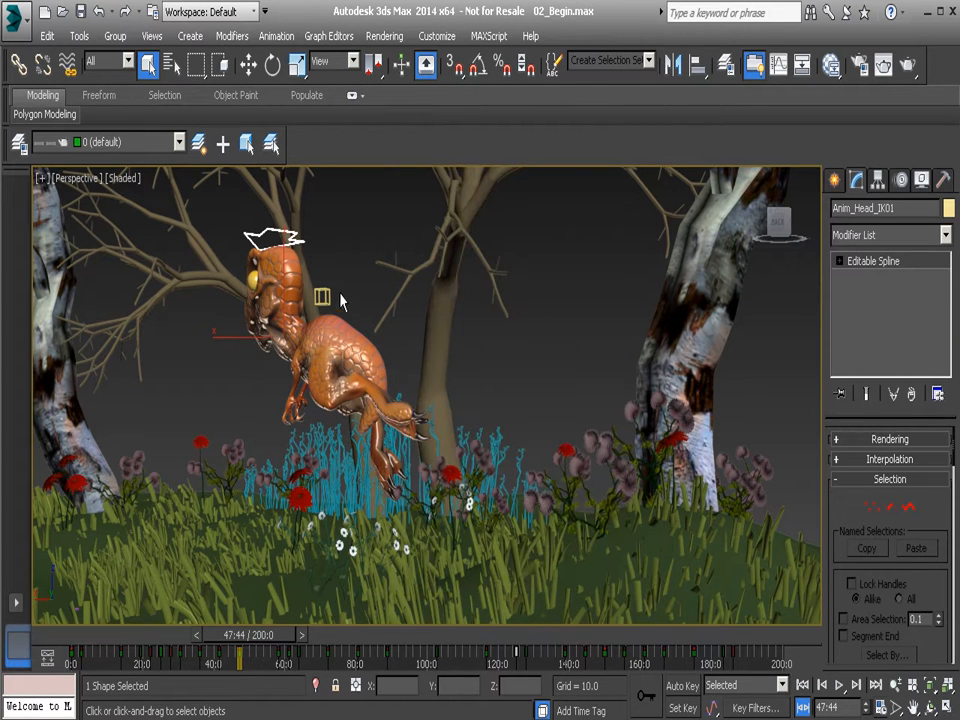
Activate the Move tool and step back through the previous keys to 22:44.
{"action": "key", "text": "w"}
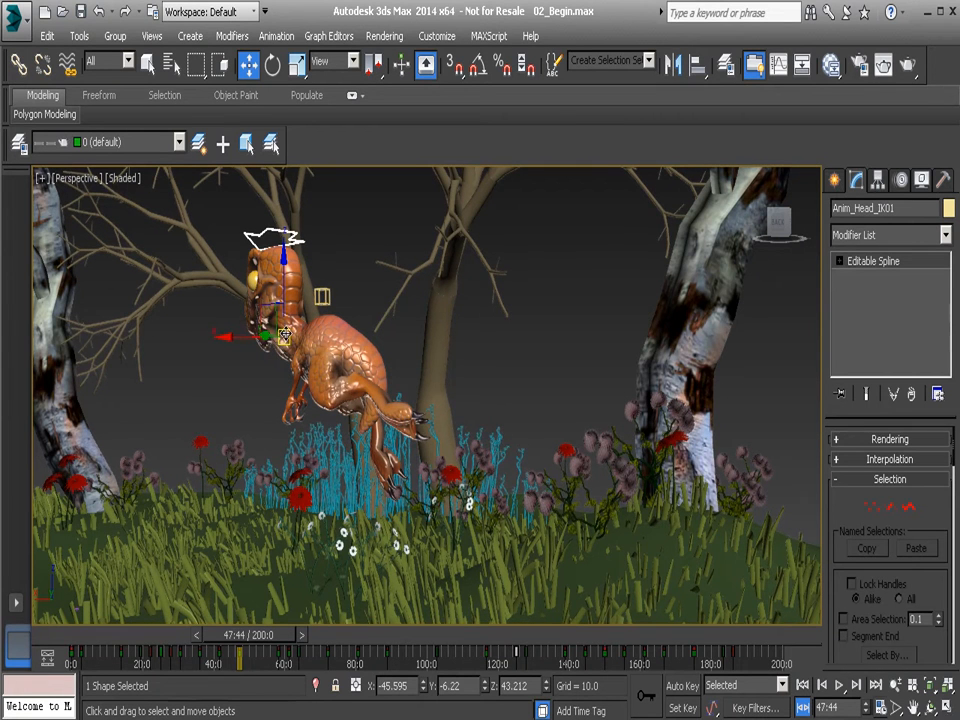
{"action": "left_click", "coordinate": [829, 686]}
{"action": "left_click", "coordinate": [829, 686]}
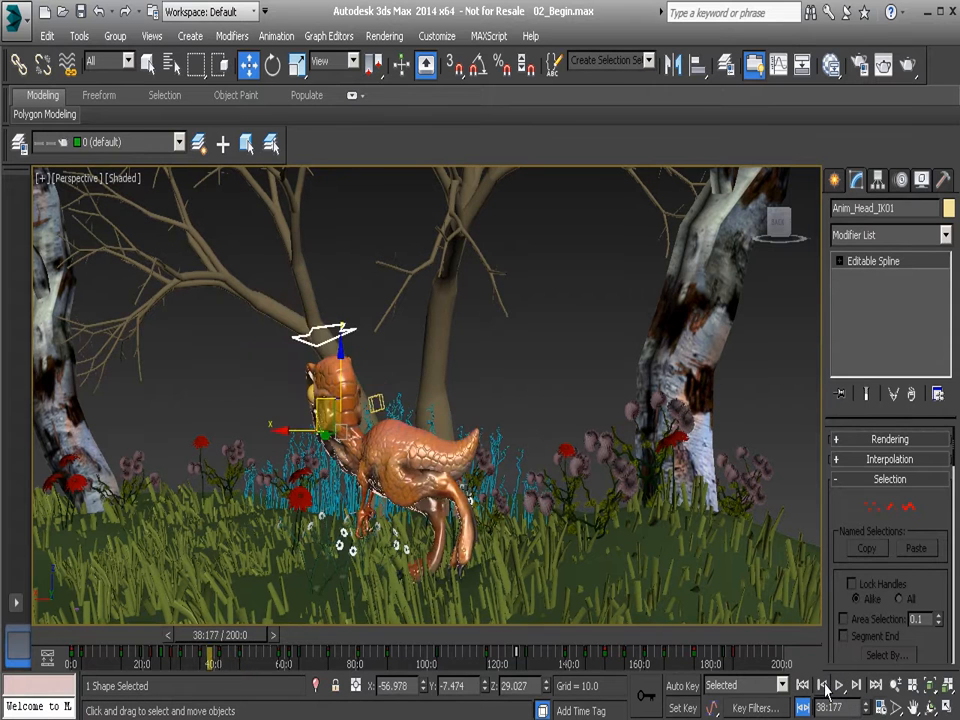
{"action": "left_click", "coordinate": [829, 686]}
{"action": "left_click", "coordinate": [829, 686]}
{"action": "left_click", "coordinate": [829, 686]}
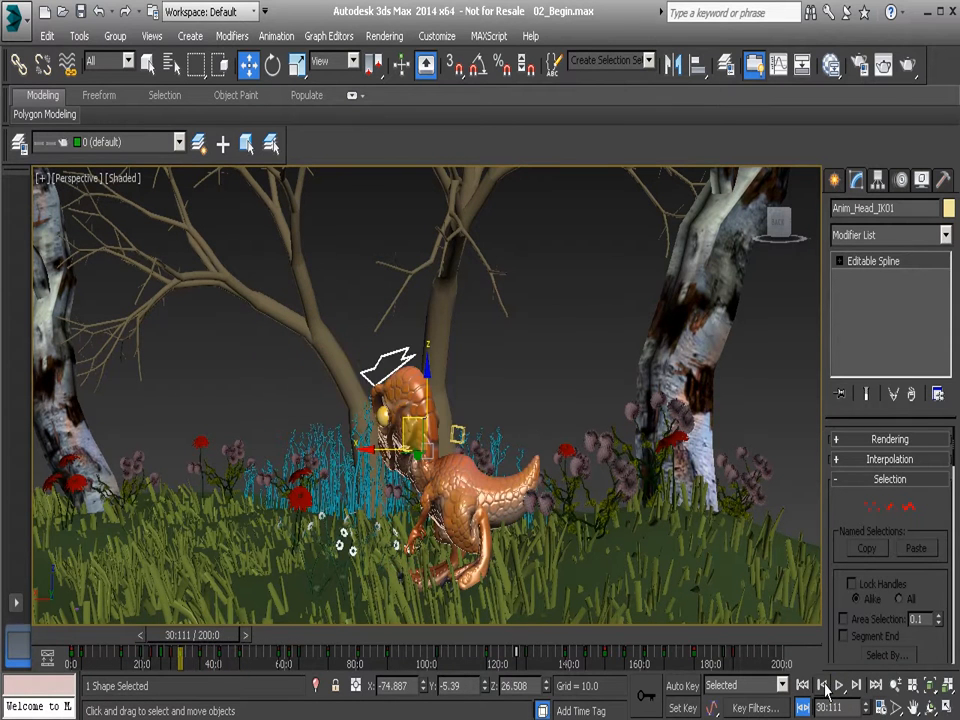
{"action": "left_click", "coordinate": [829, 686]}
{"action": "left_click", "coordinate": [829, 686]}
{"action": "left_click", "coordinate": [829, 686]}
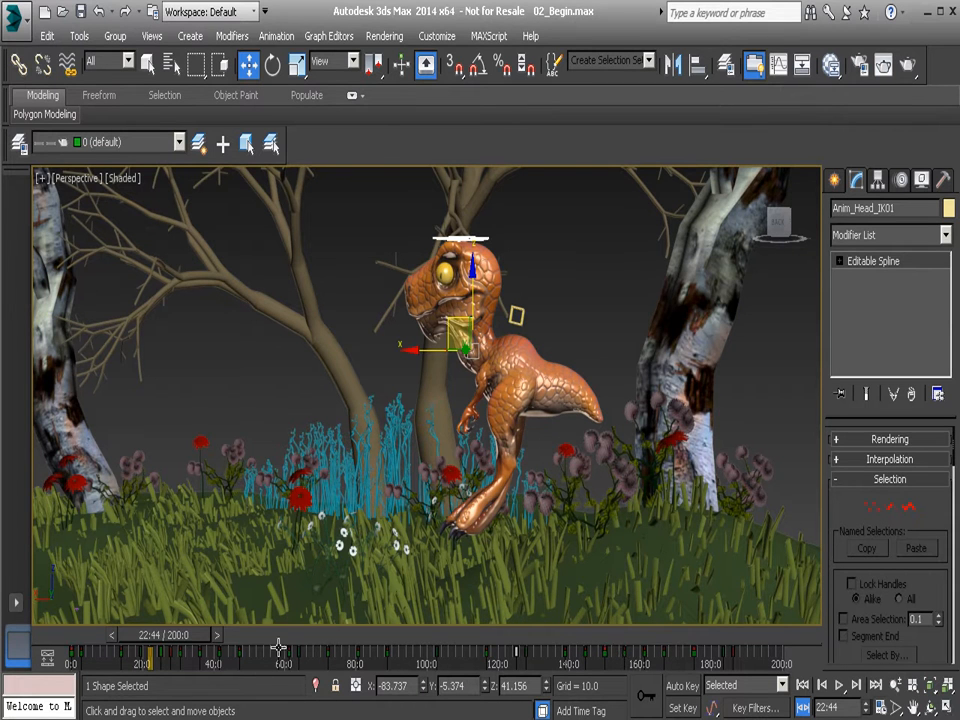
Turn off Use Current Transform, Position and Scale in the key steps settings, keep Rotation on, and apply.
{"action": "left_click", "coordinate": [872, 707]}
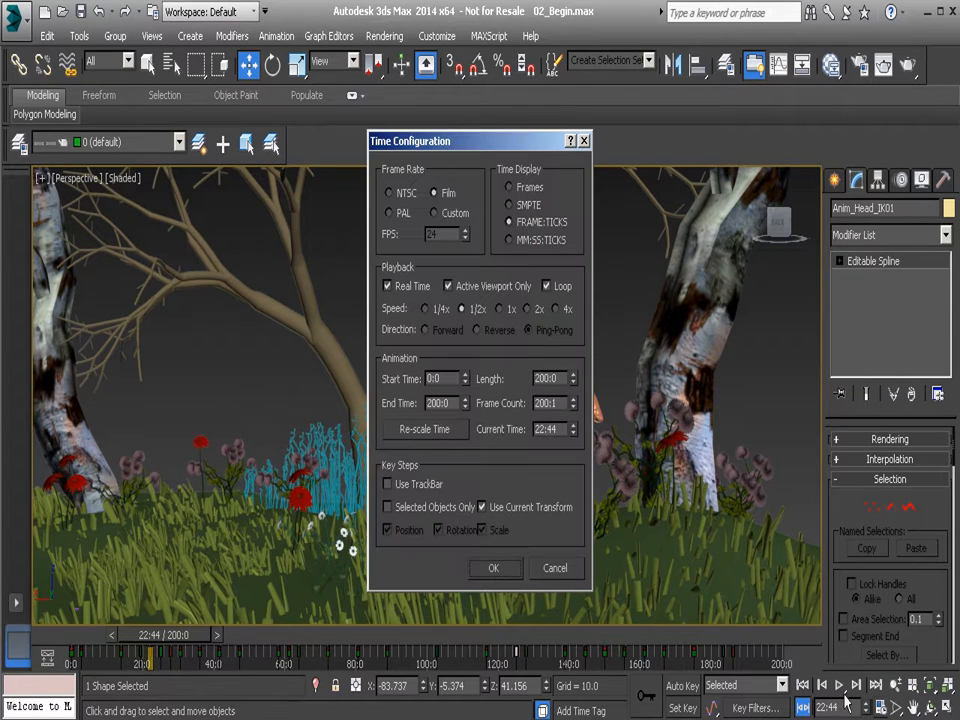
{"action": "left_click", "coordinate": [483, 507]}
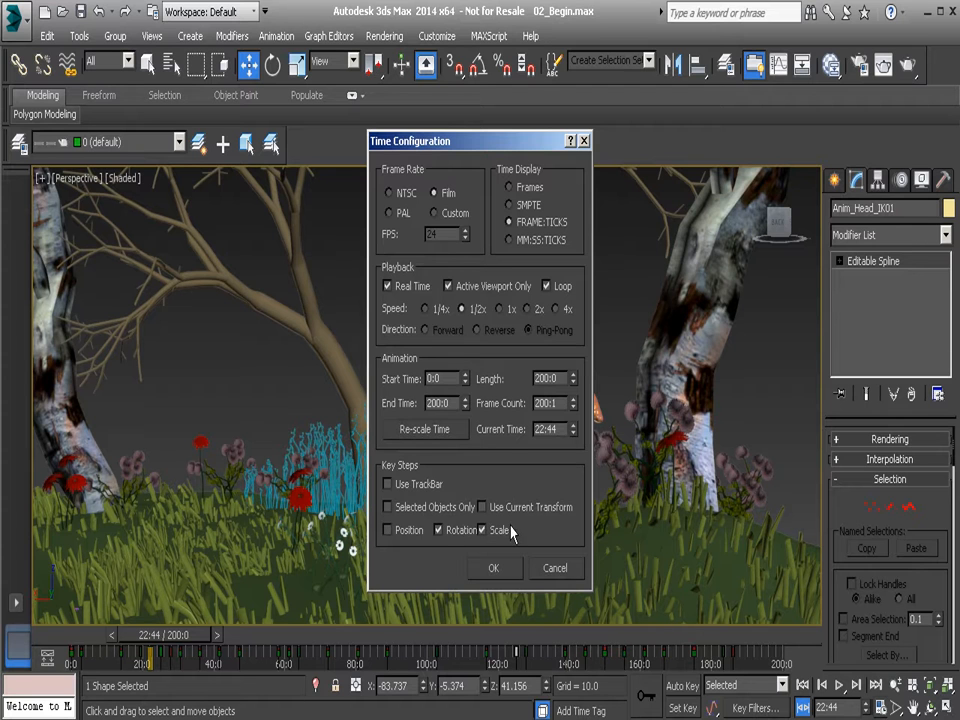
{"action": "left_click", "coordinate": [494, 568]}
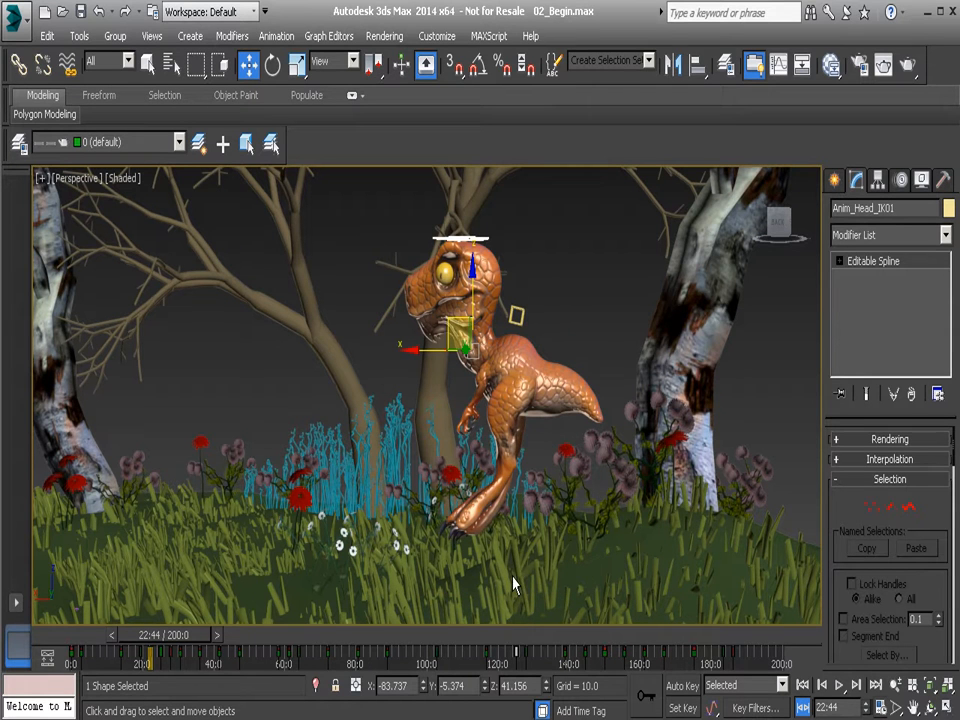
Step forward through the rotation keys to 44:88.
{"action": "left_click", "coordinate": [856, 688]}
{"action": "left_click", "coordinate": [856, 688]}
{"action": "left_click", "coordinate": [856, 688]}
{"action": "left_click", "coordinate": [856, 688]}
{"action": "left_click", "coordinate": [856, 688]}
{"action": "left_click", "coordinate": [856, 688]}
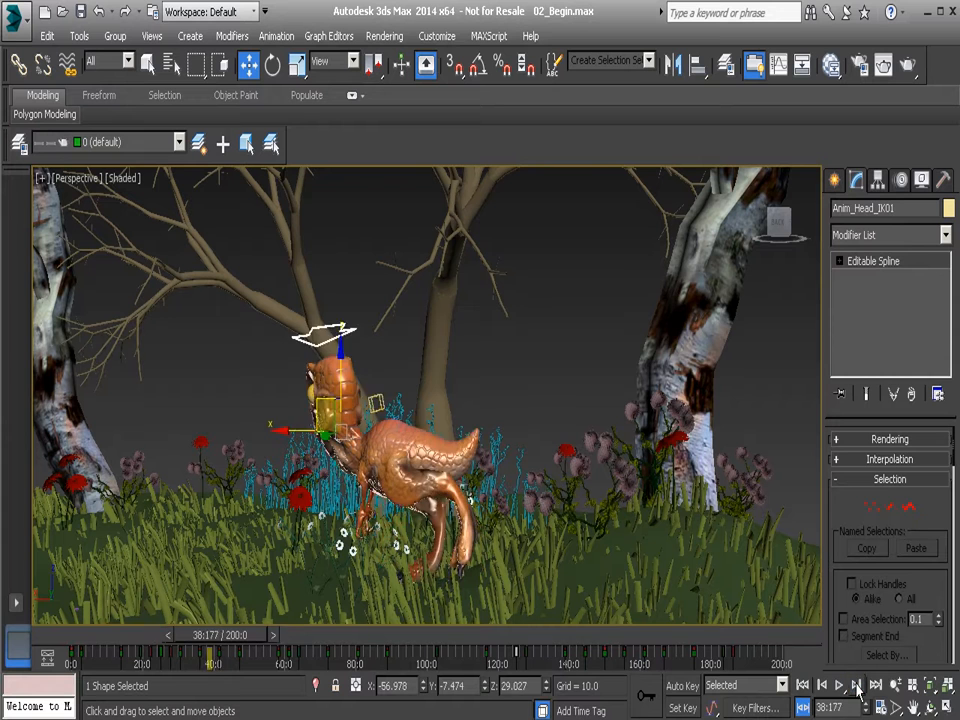
{"action": "left_click", "coordinate": [856, 688]}
{"action": "left_click", "coordinate": [856, 688]}
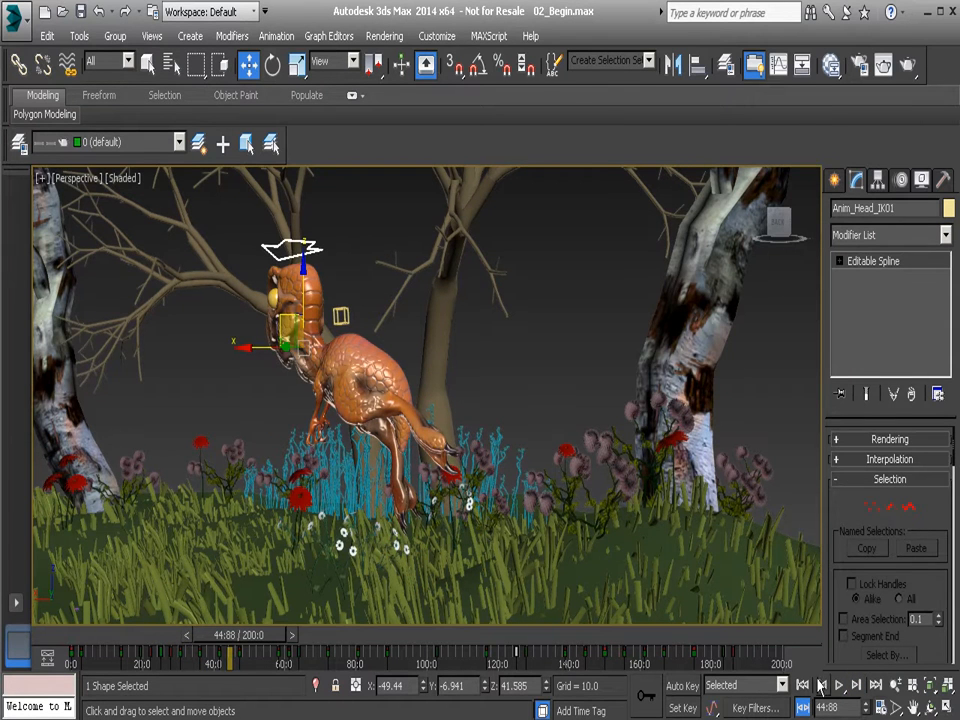
Turn on Selected Objects Only in the key steps settings, apply, and step forward through the head control's rotation keys to 125:0.
{"action": "left_click", "coordinate": [880, 708]}
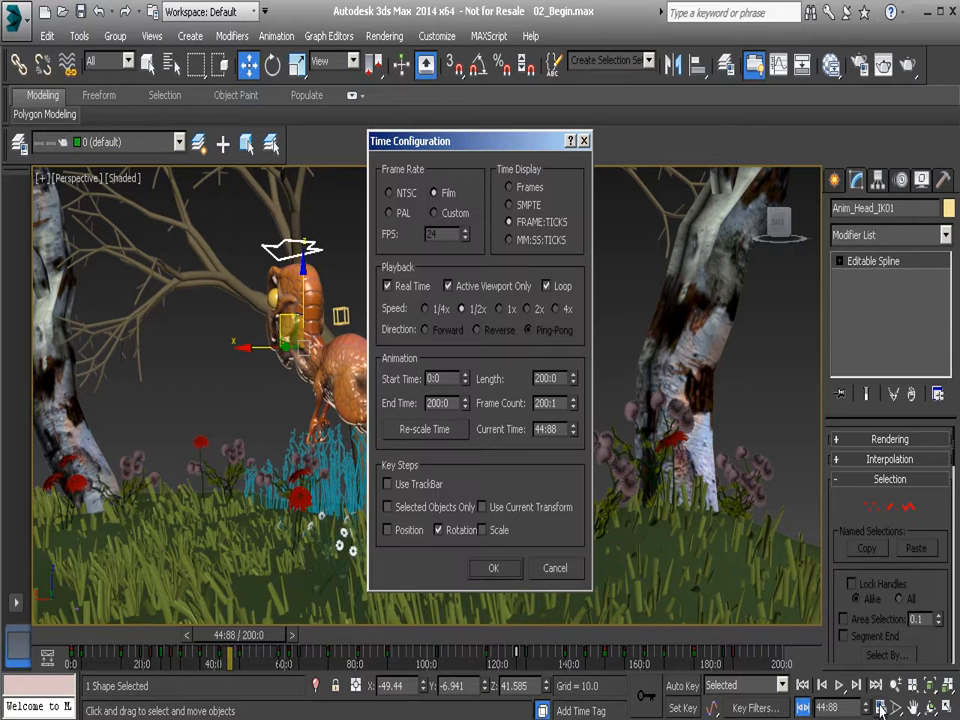
{"action": "left_click", "coordinate": [388, 507]}
{"action": "left_click", "coordinate": [493, 567]}
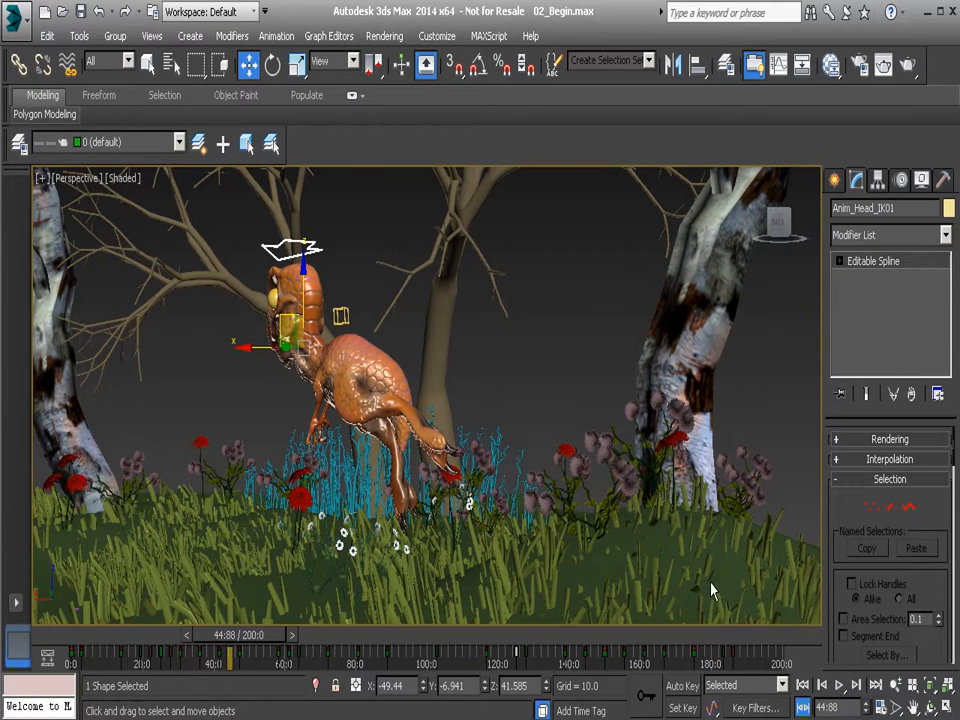
{"action": "left_click", "coordinate": [859, 686]}
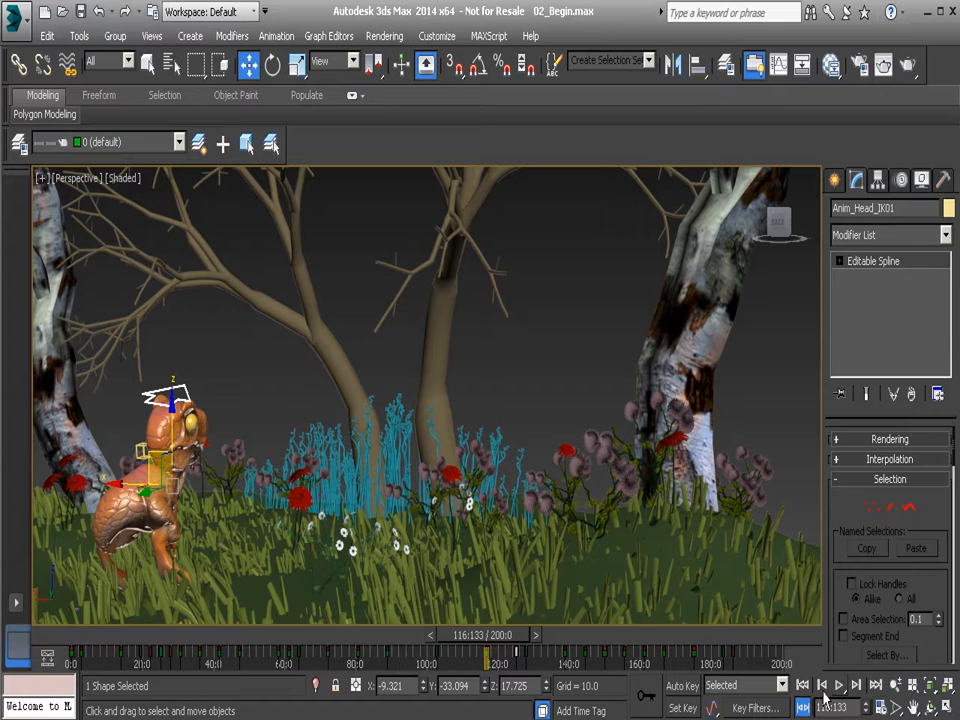
{"action": "left_click", "coordinate": [857, 686]}
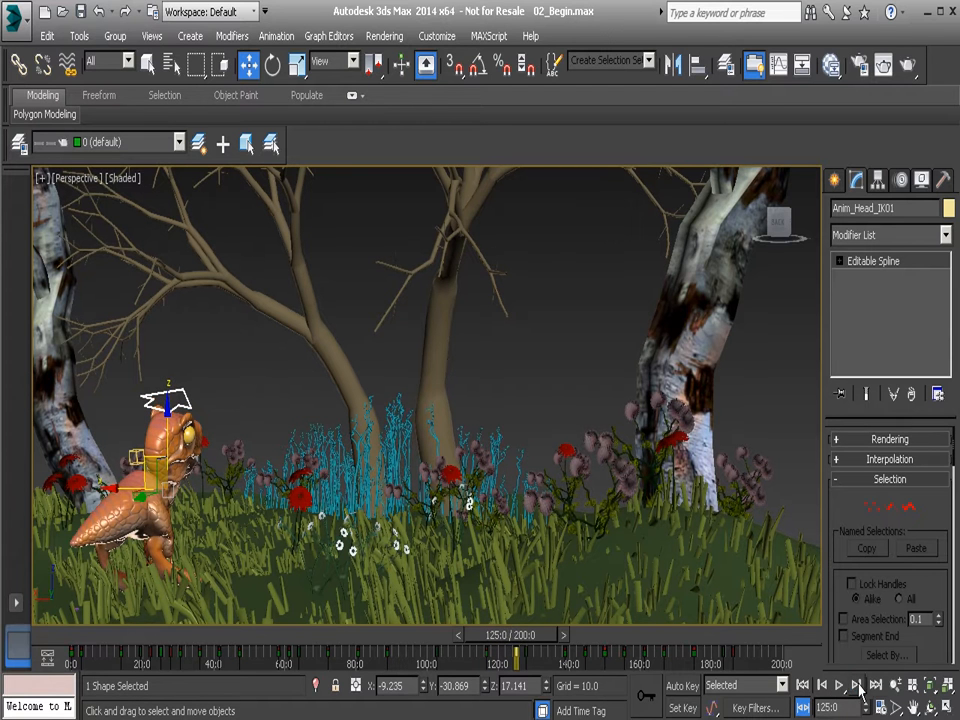
Turn Use TrackBar back on in the key steps settings of the time configuration.
{"action": "left_click", "coordinate": [881, 708]}
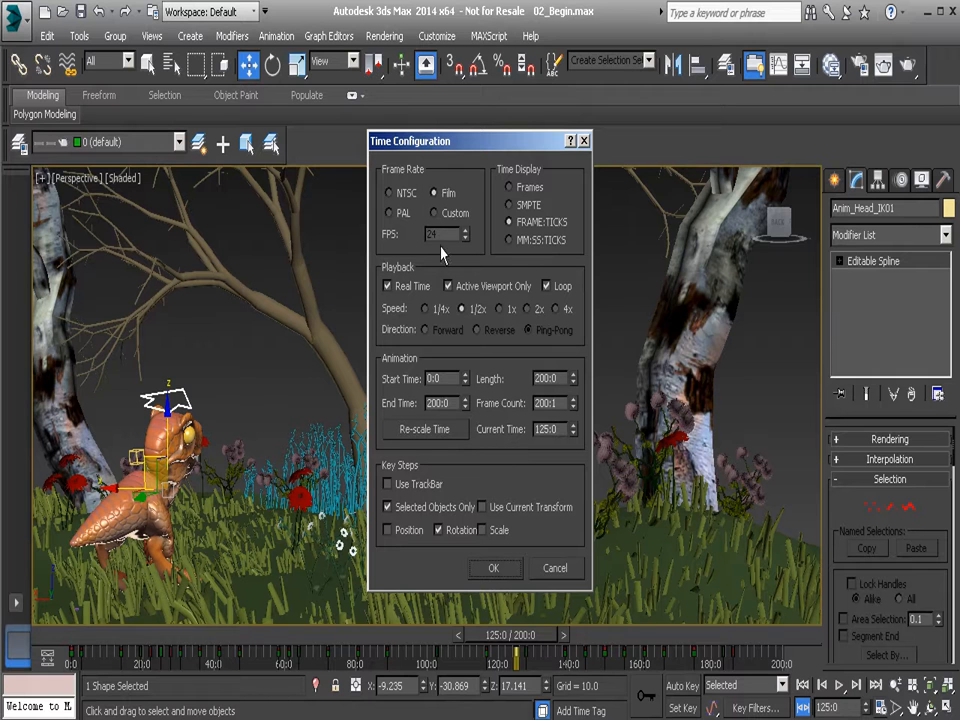
{"action": "left_click", "coordinate": [389, 484]}
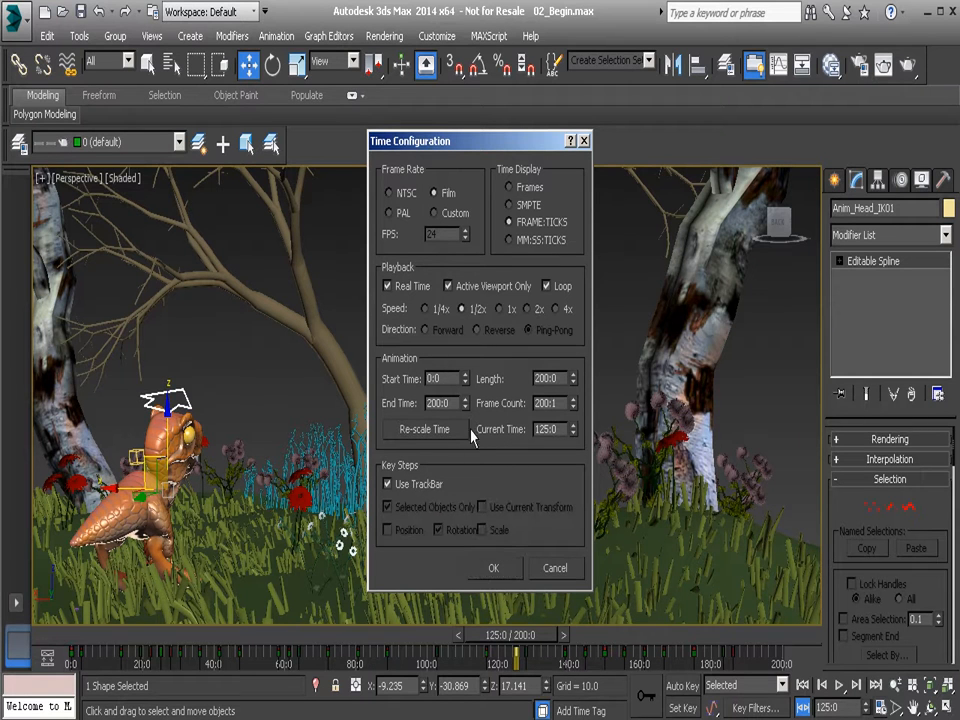